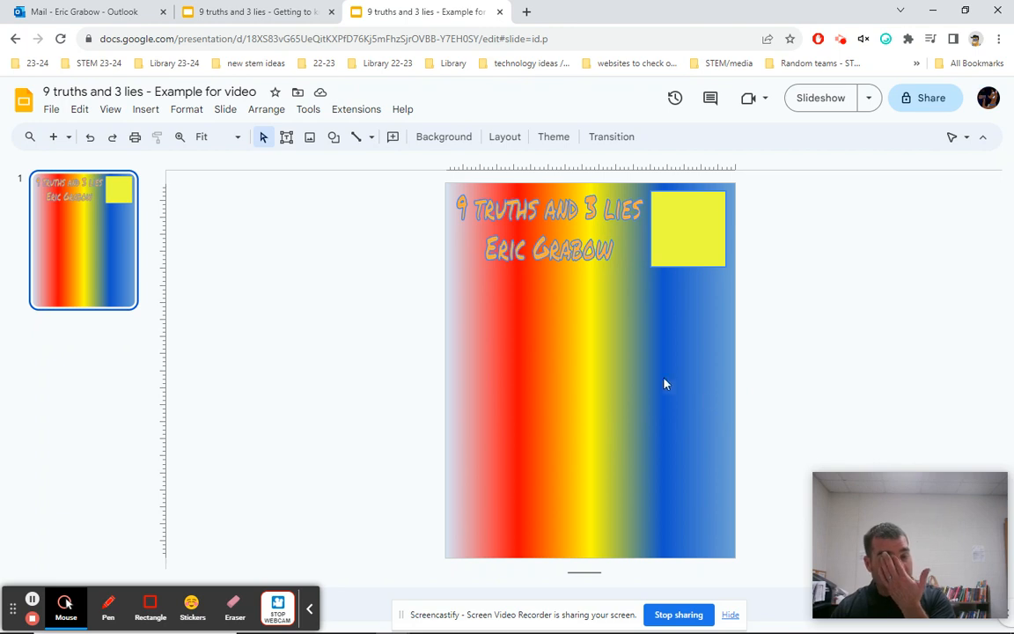
Try solid yellow as the slide's background color, replace it with light green, and finish the background settings
right_click(541, 331)
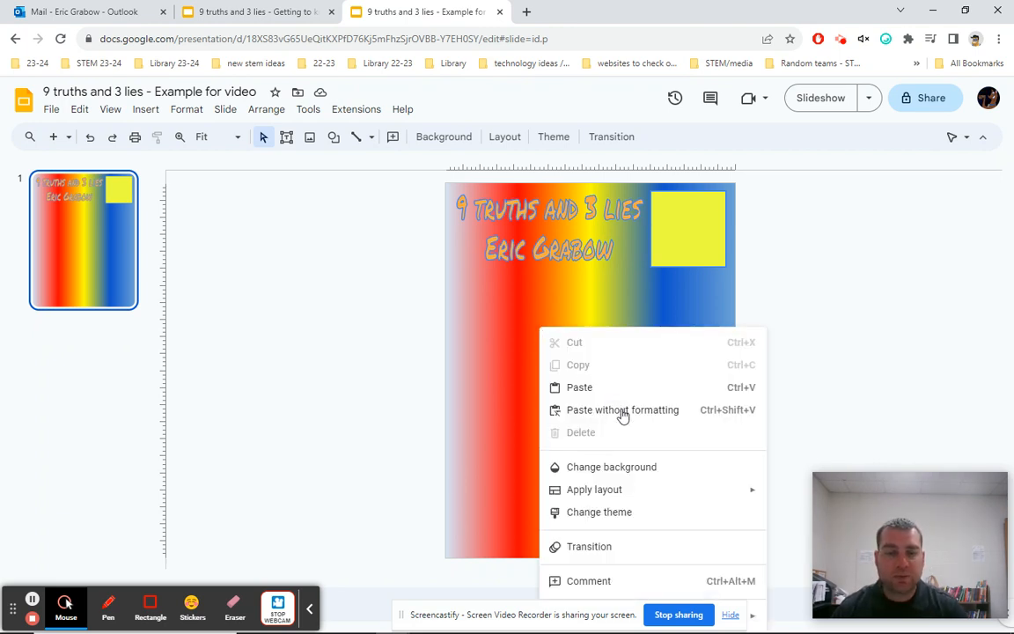
left_click(630, 468)
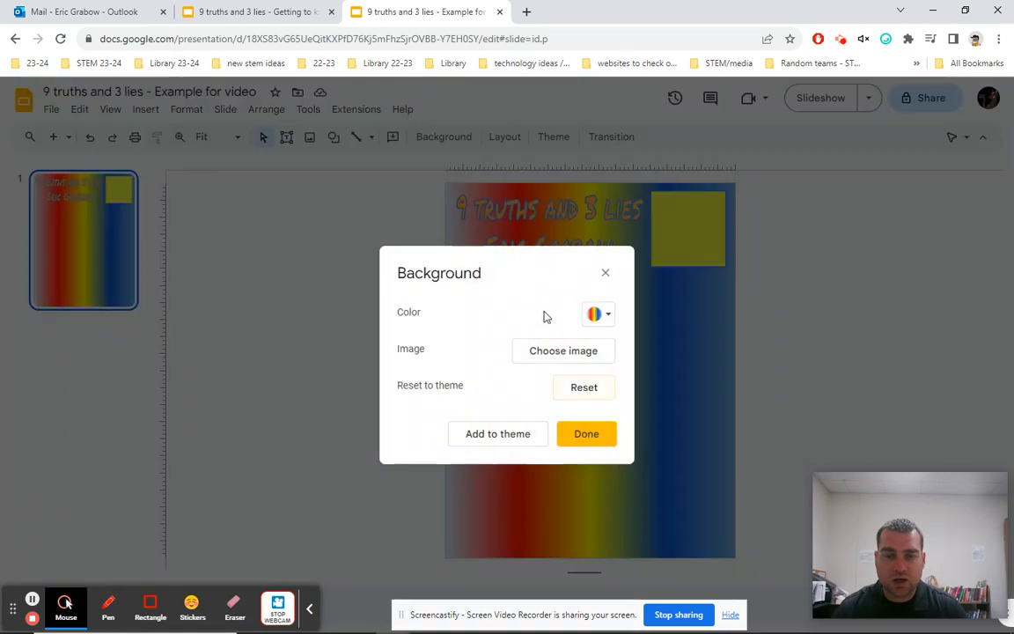
left_click(596, 314)
left_click(622, 349)
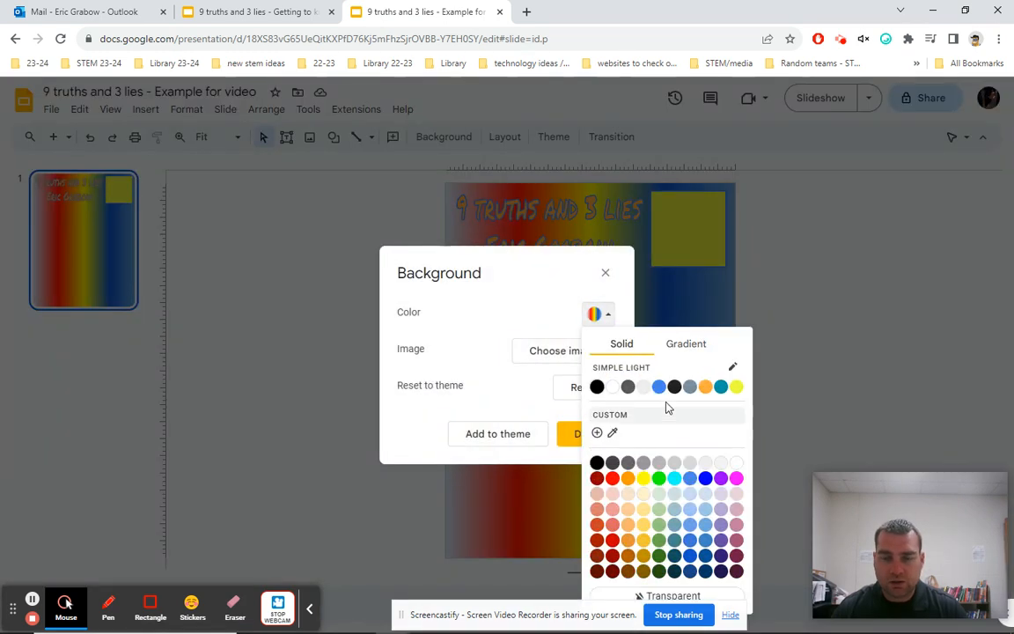
left_click(737, 388)
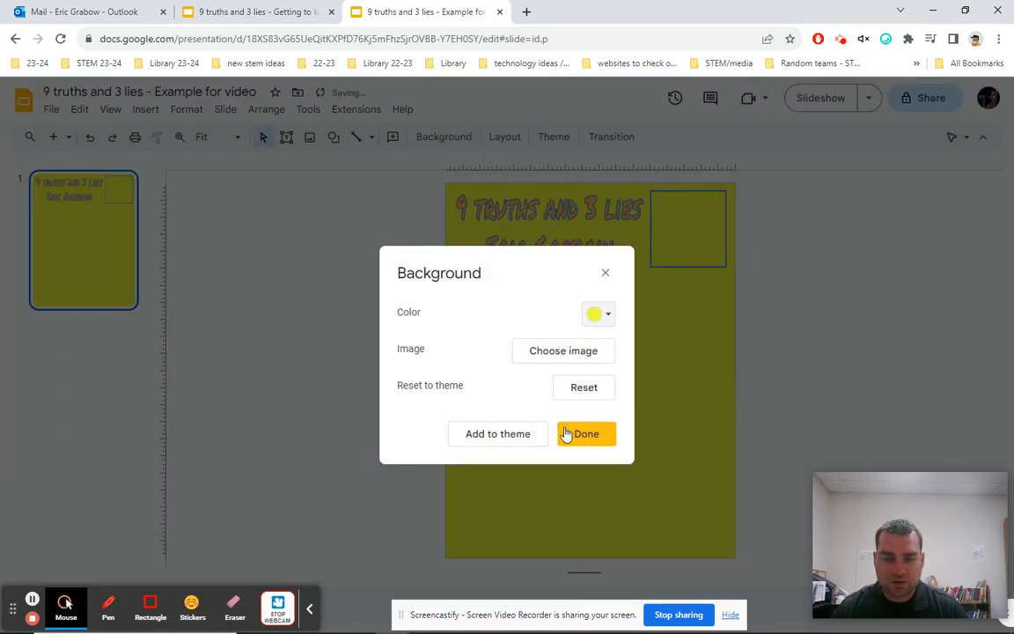
left_click(605, 318)
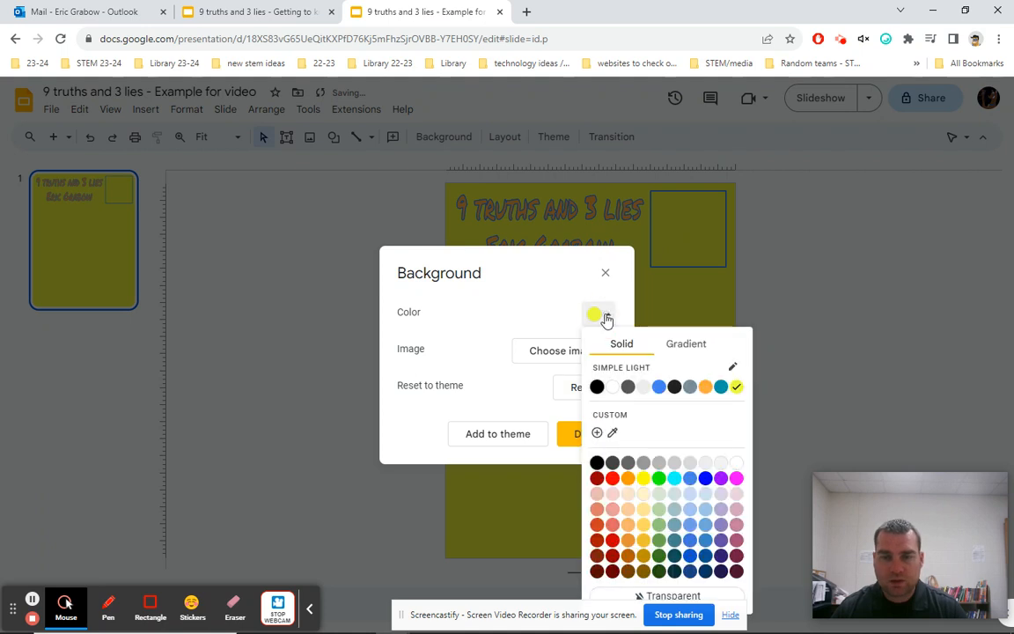
left_click(659, 509)
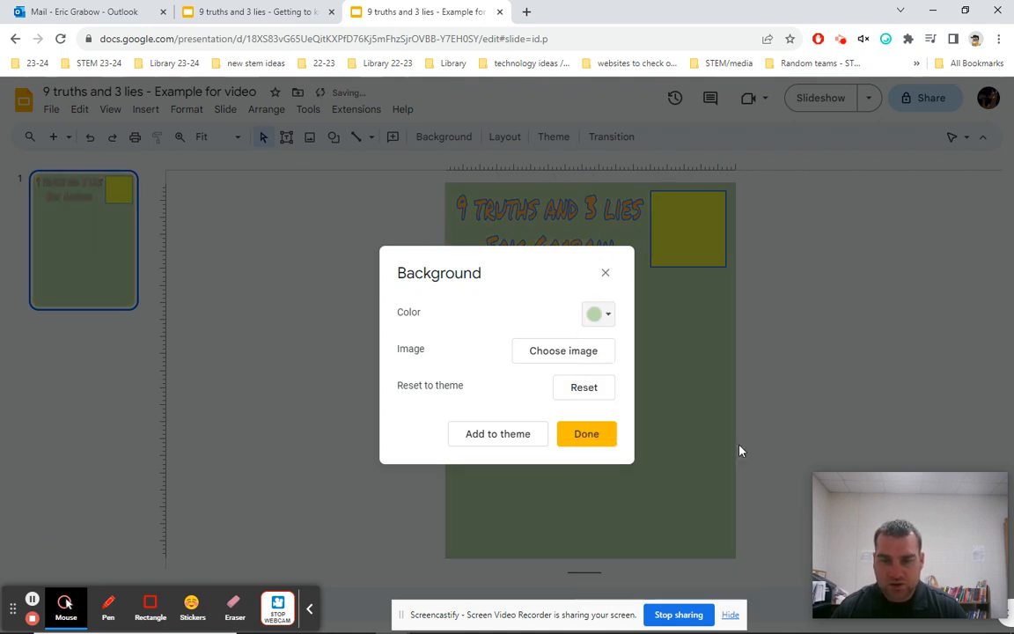
left_click(577, 437)
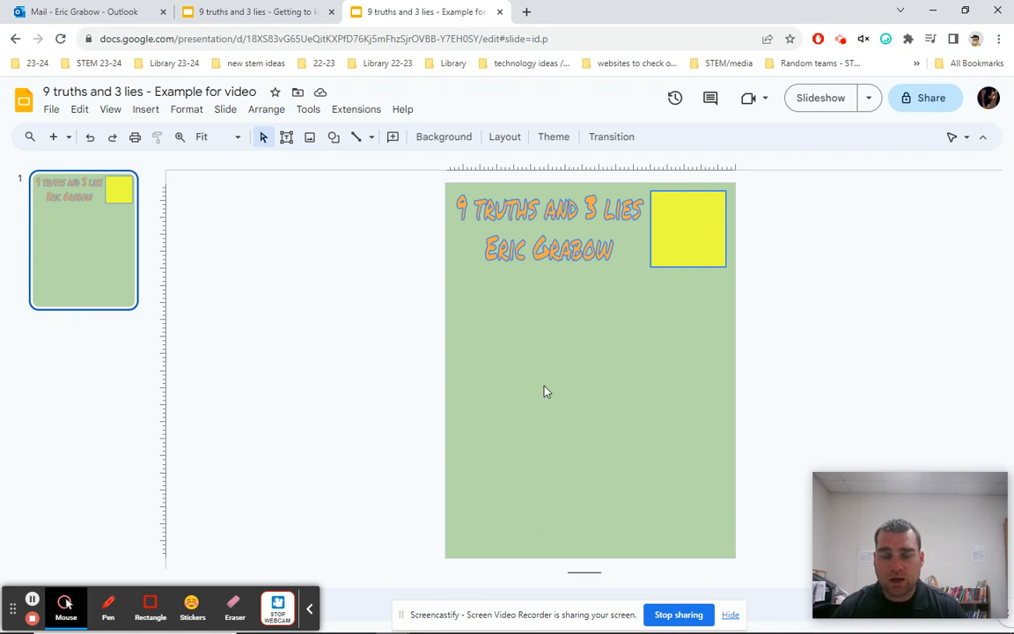
Insert a table with four columns and three rows on the slide
left_click(143, 112)
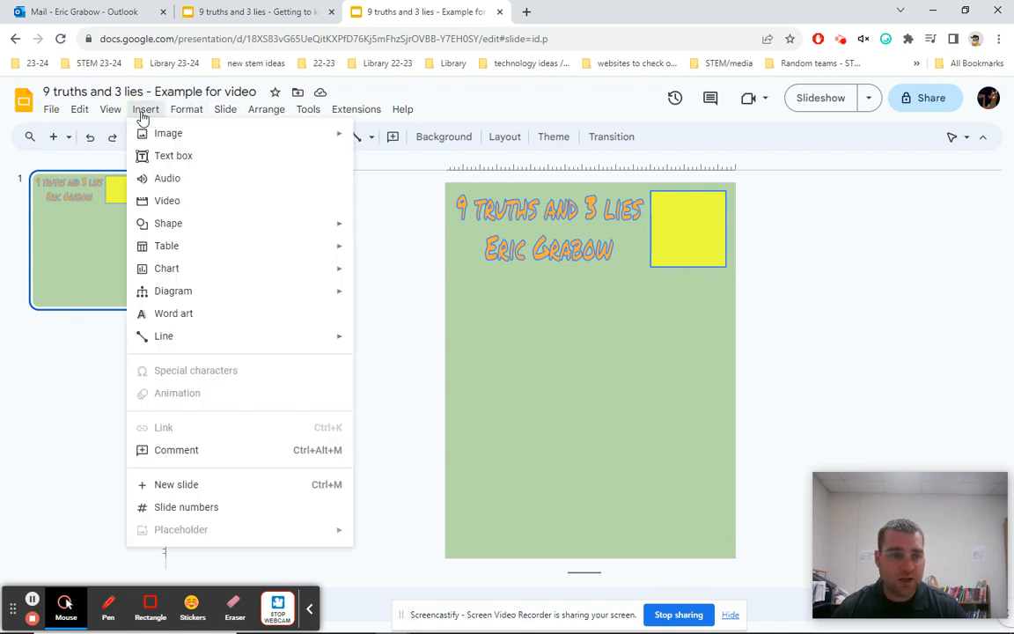
mouse_move(194, 253)
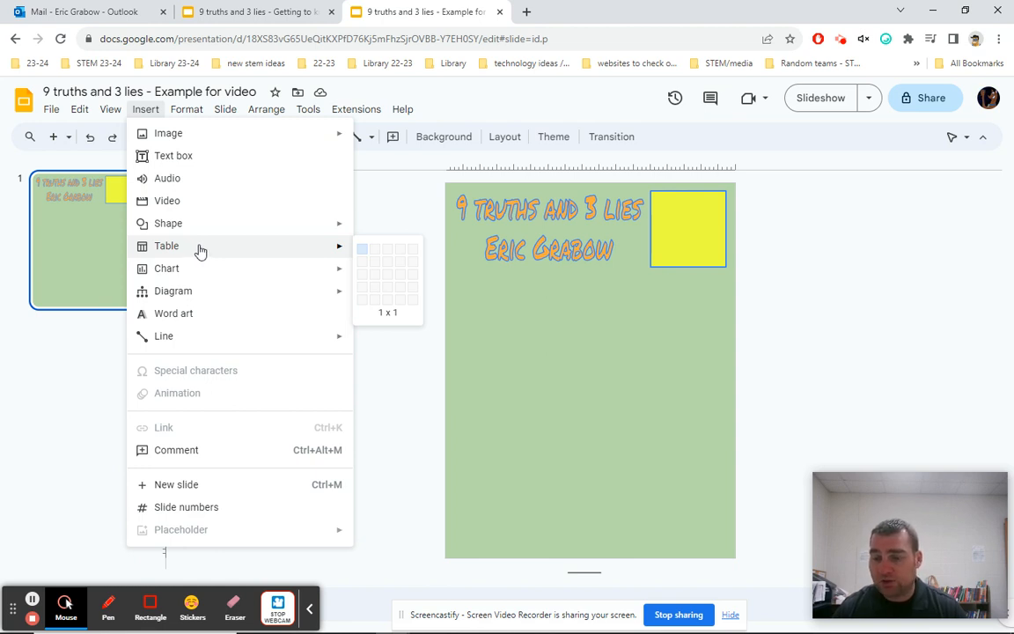
left_click(403, 274)
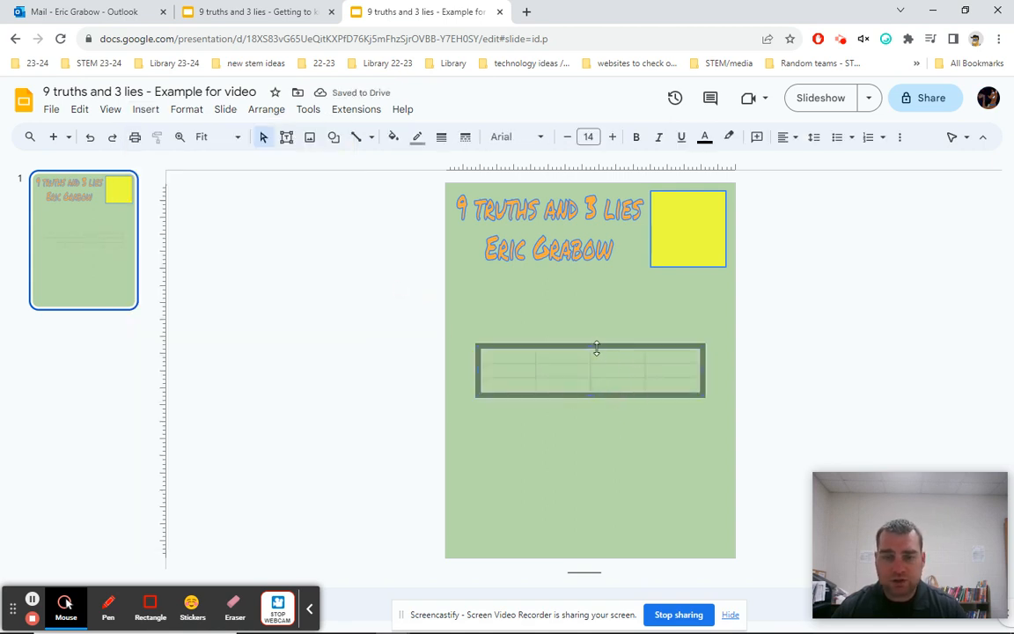
Stretch the table on all four sides to fill the slide area below the title and yellow square
left_click_drag(592, 344, 593, 276)
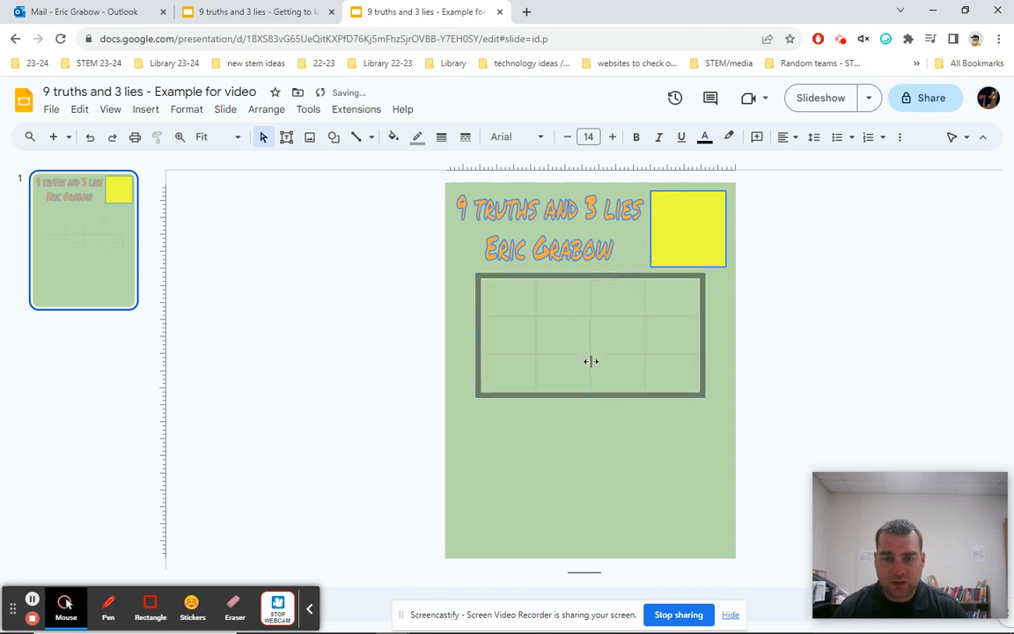
left_click_drag(590, 394, 589, 546)
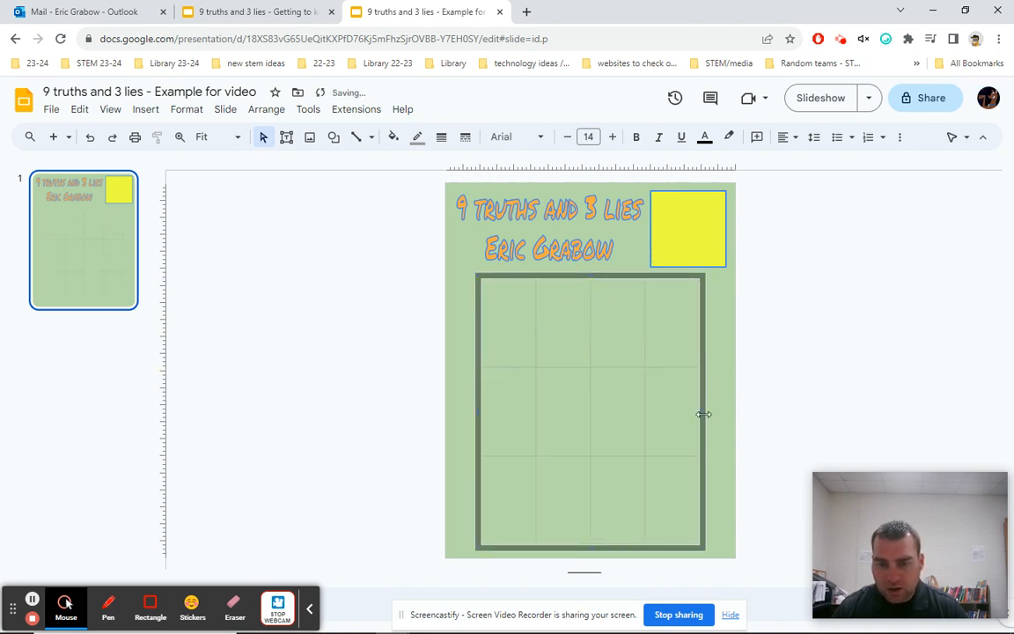
left_click_drag(704, 414, 730, 412)
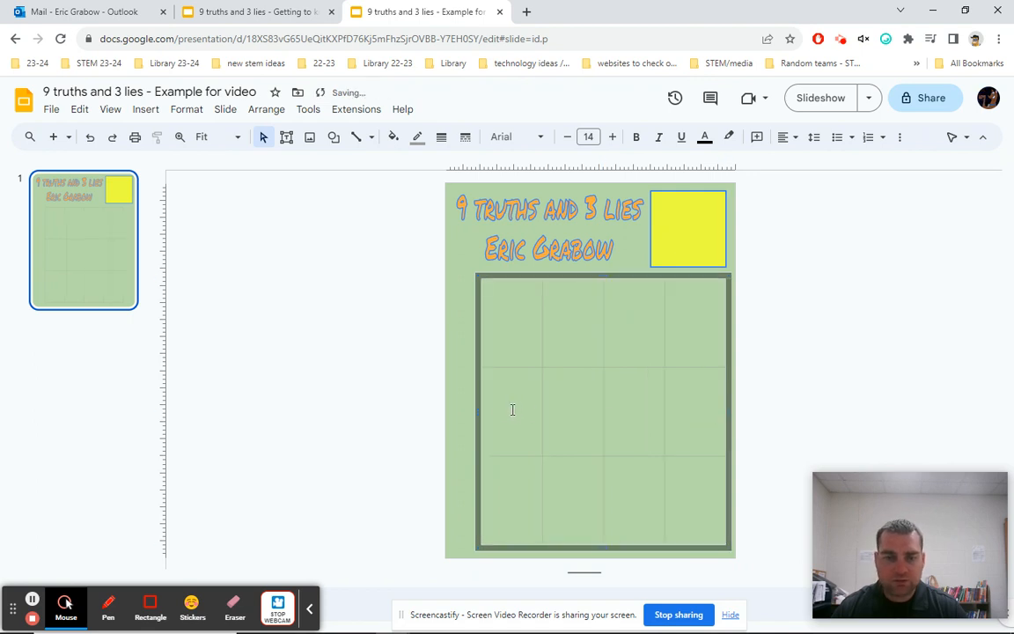
left_click_drag(478, 410, 456, 410)
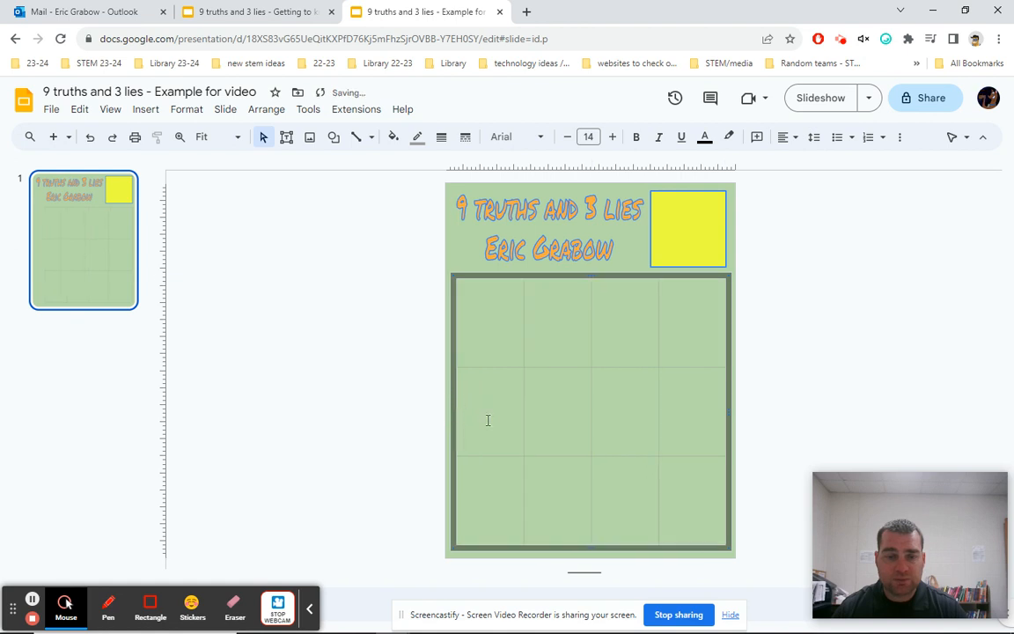
left_click(820, 378)
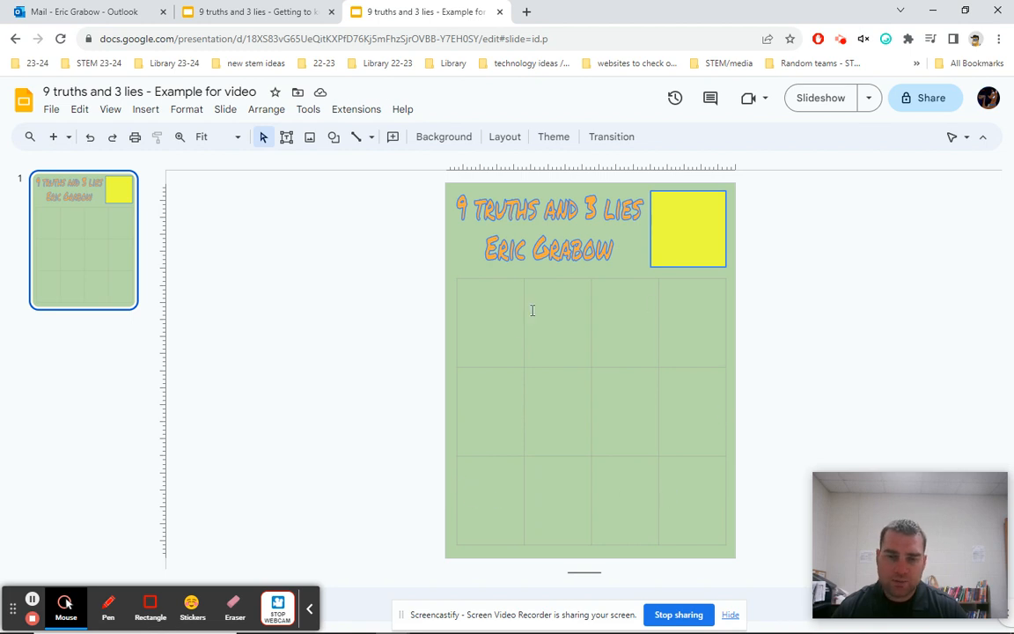
Make all borders of the table white and 8px thick, trying a 4px weight first
left_click(474, 292)
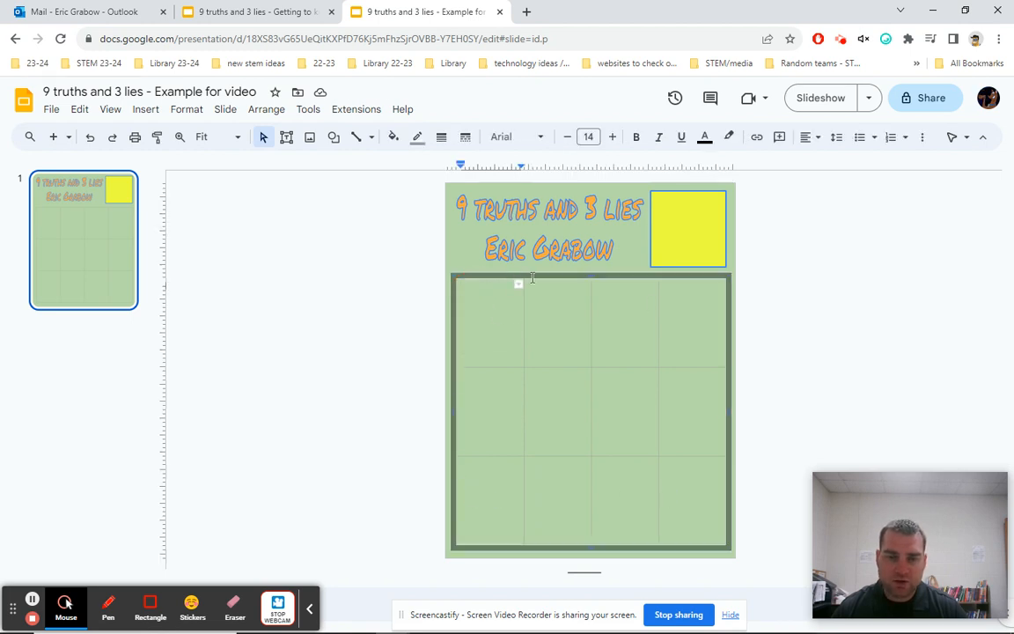
left_click(534, 274)
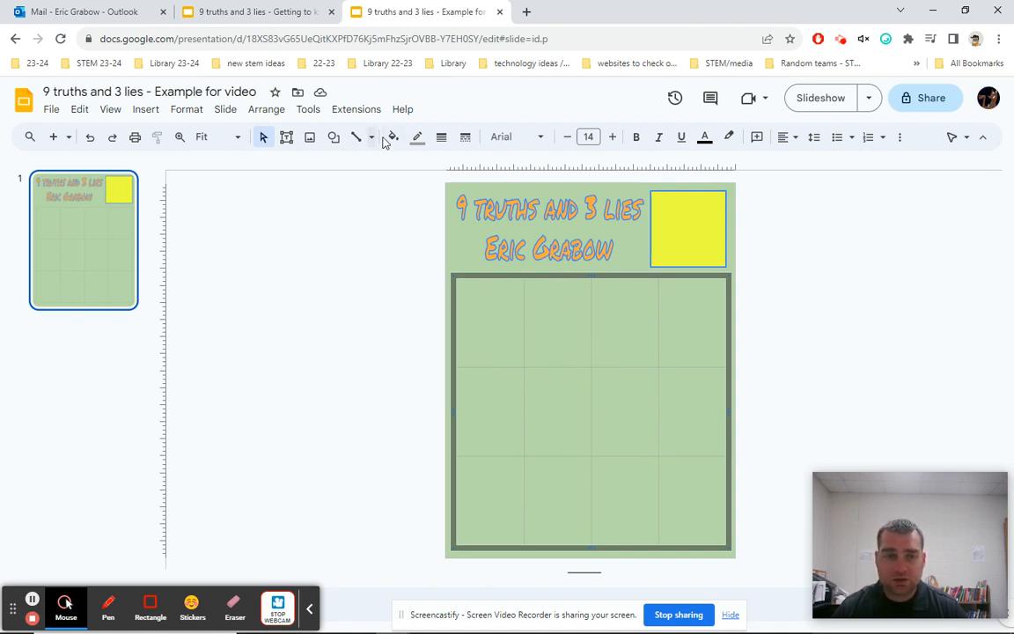
left_click(417, 139)
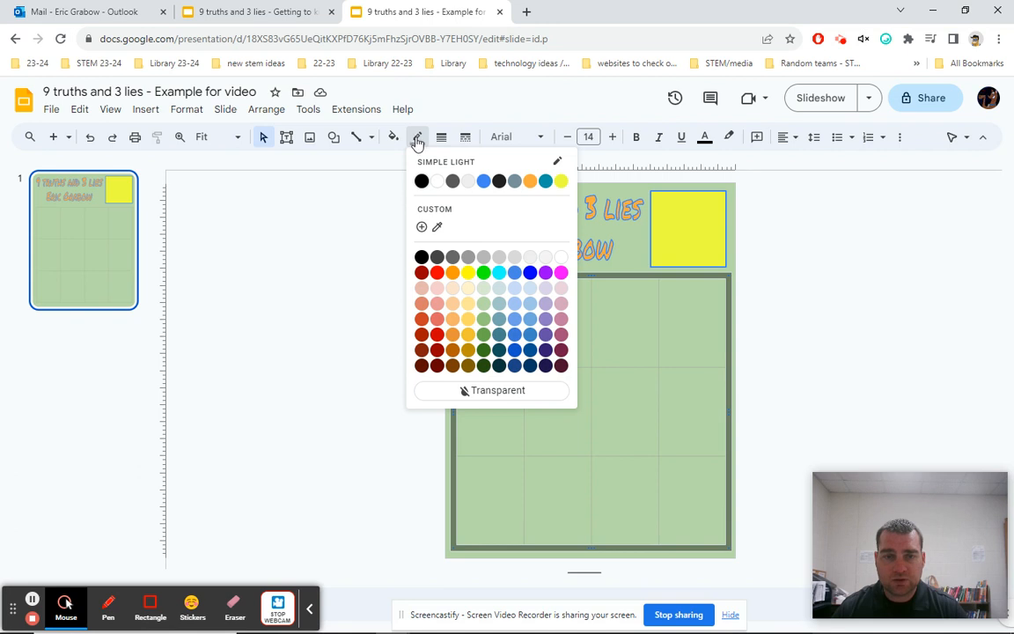
left_click(426, 180)
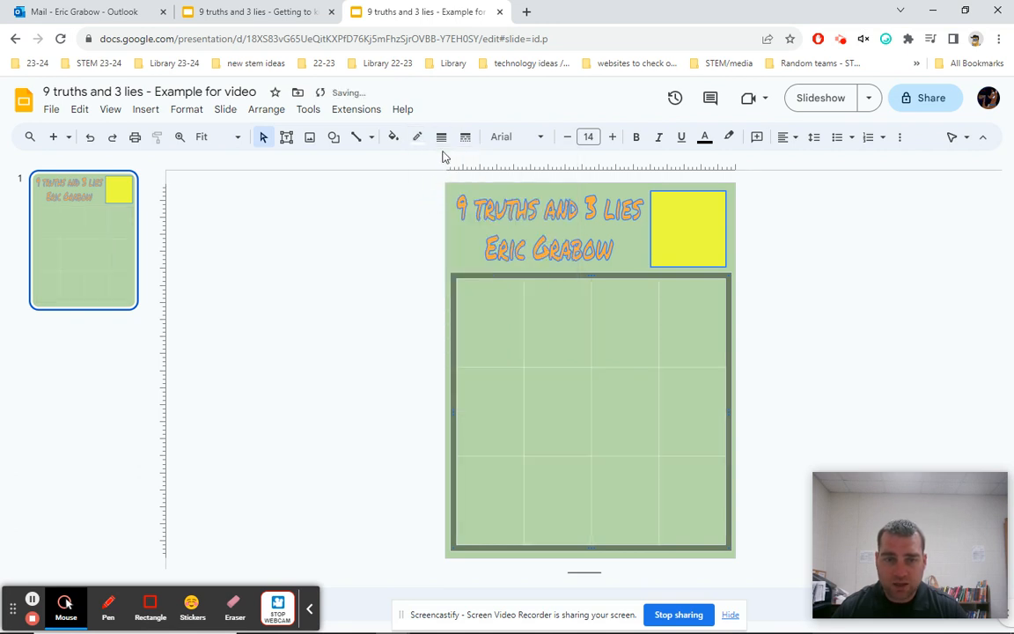
left_click(441, 137)
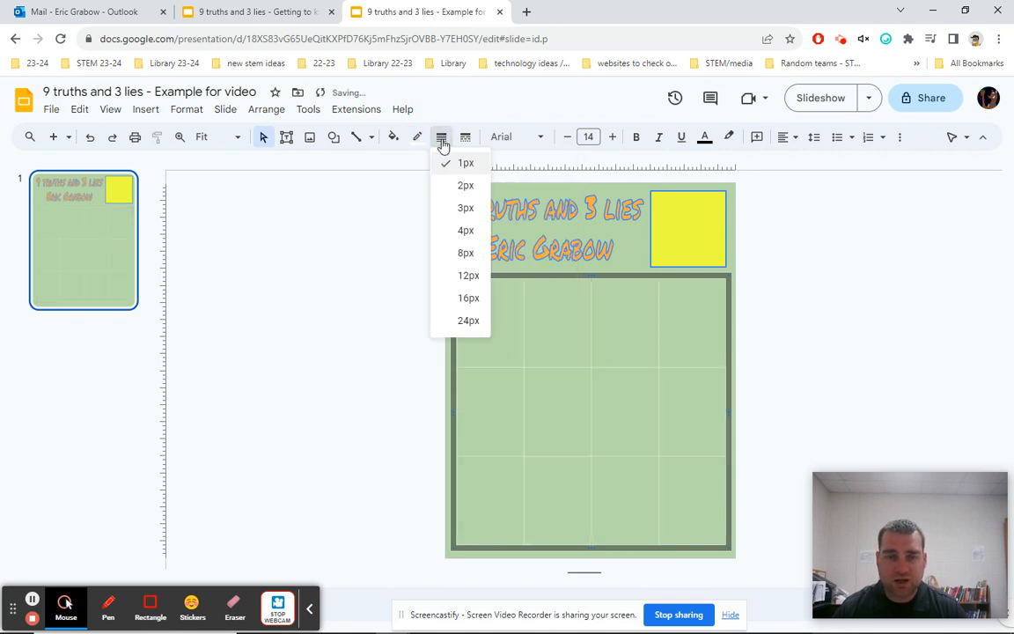
left_click(466, 231)
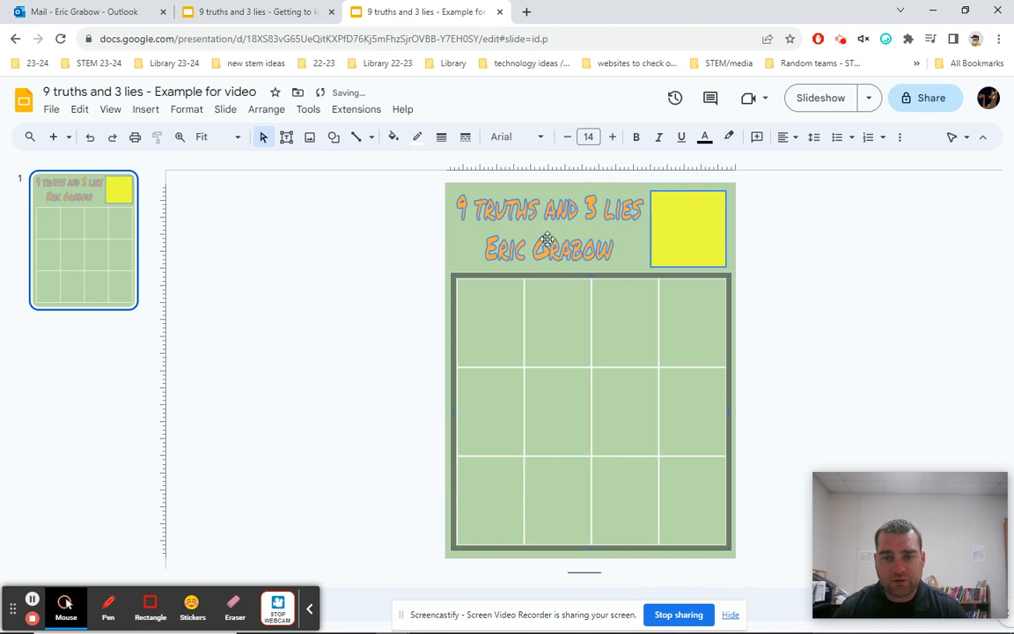
left_click(441, 137)
left_click(464, 255)
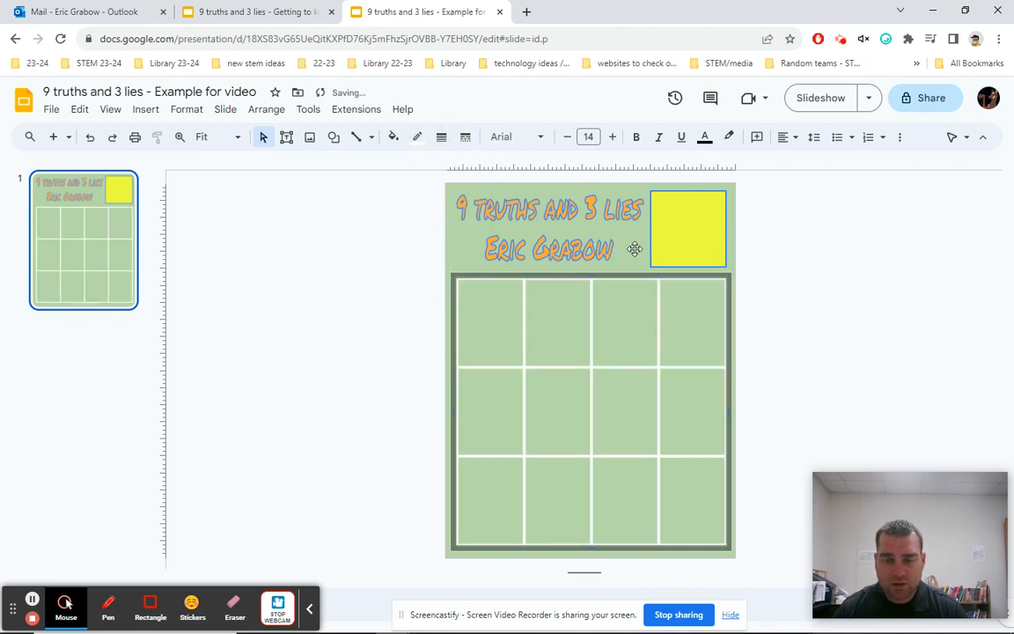
left_click(867, 393)
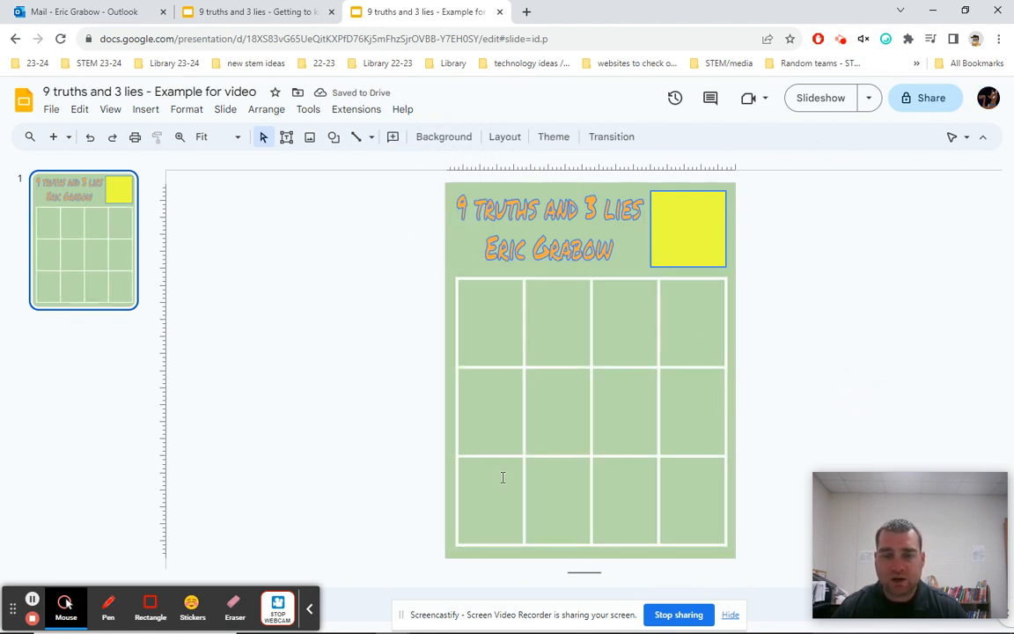
Select the whole table and set its border color to the theme's yellow
left_click(523, 292)
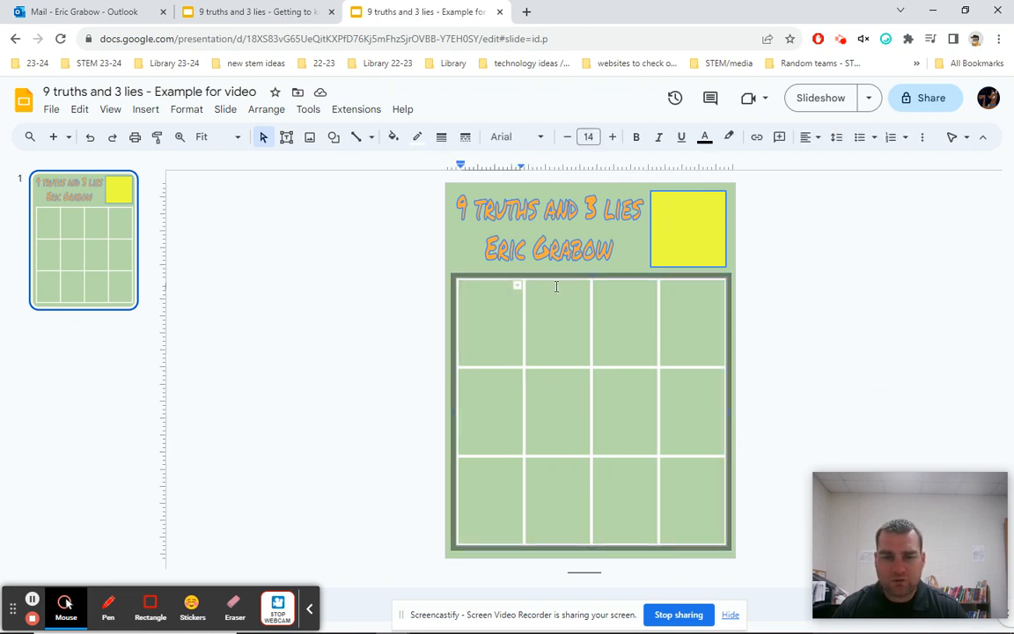
left_click(560, 274)
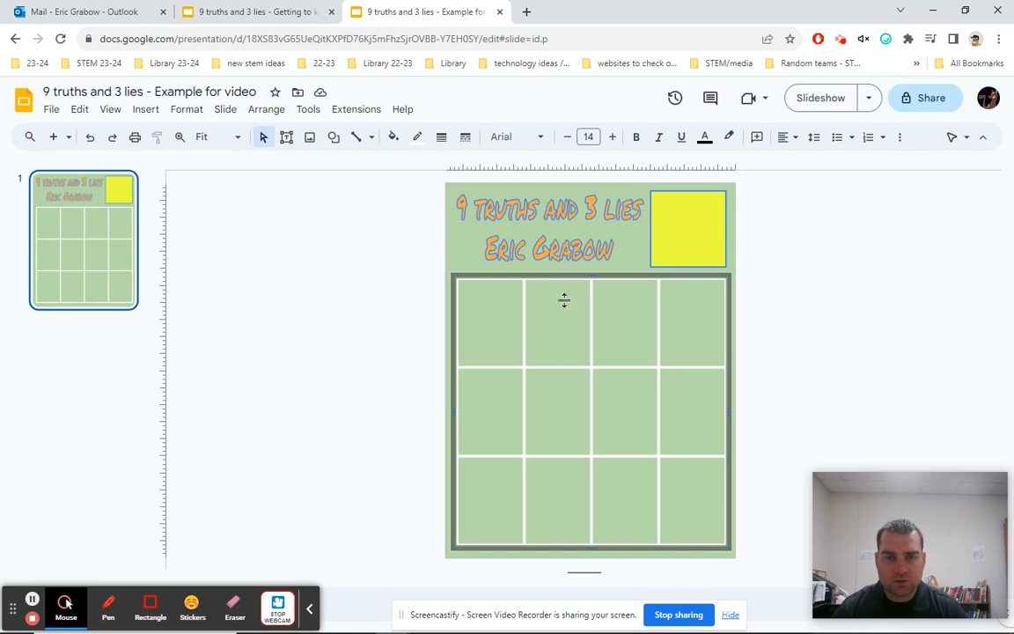
left_click(502, 320)
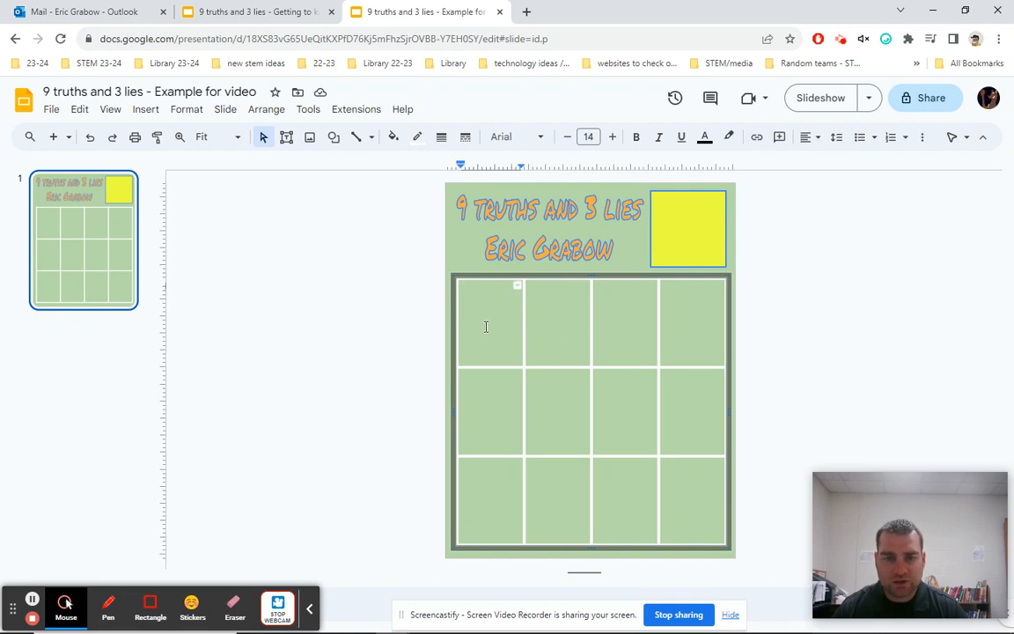
left_click(572, 274)
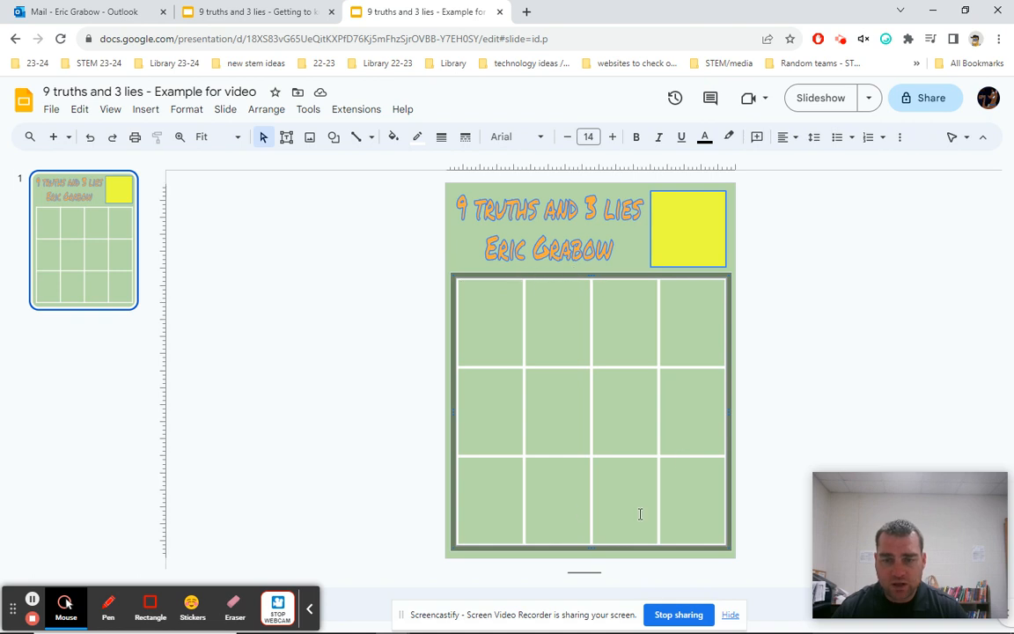
left_click(417, 137)
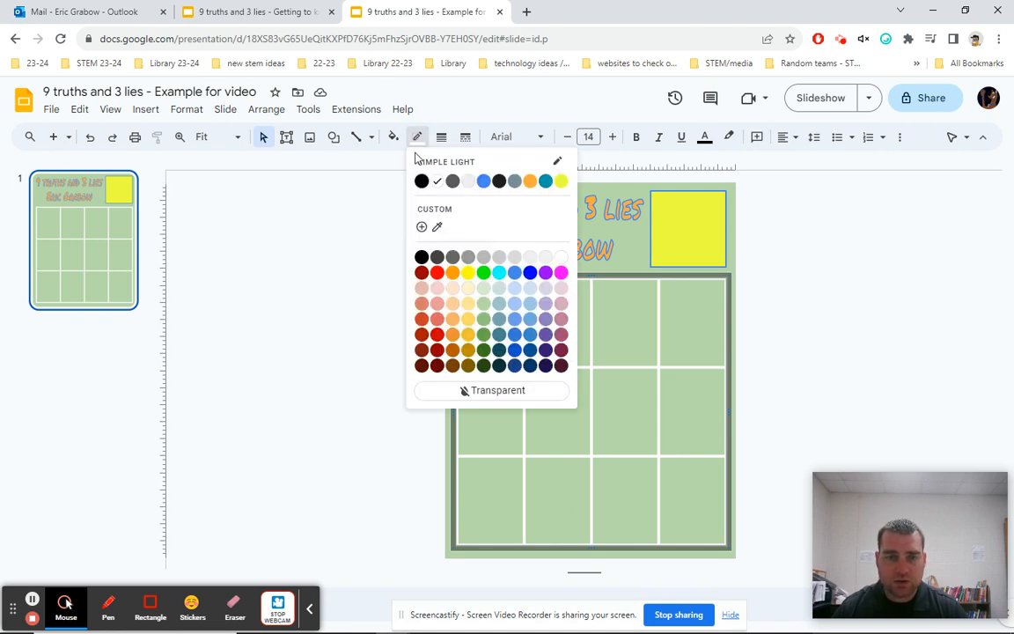
left_click(561, 182)
left_click(792, 363)
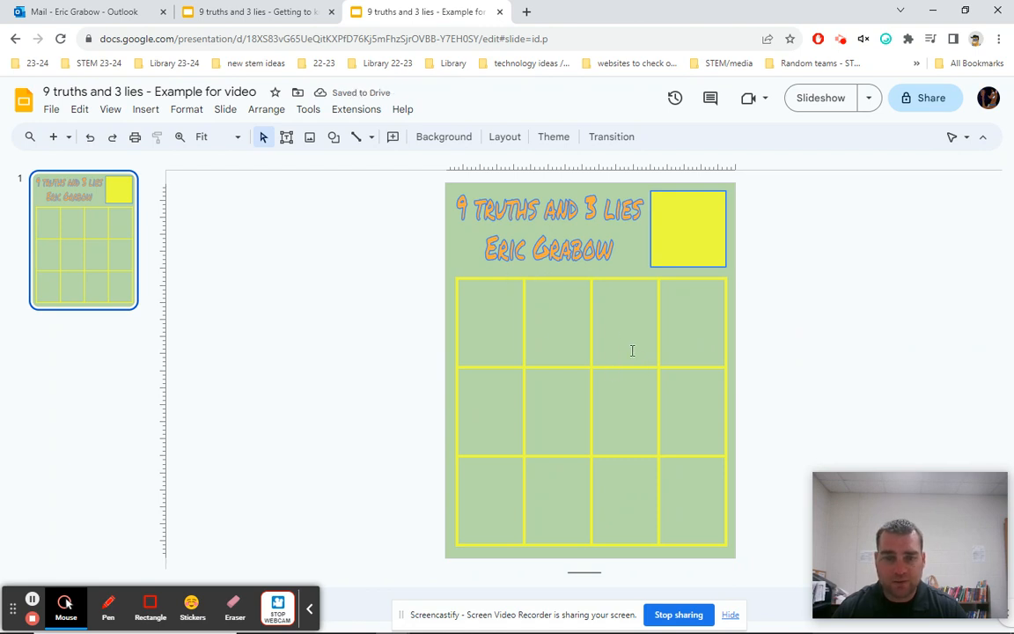
Enter a test string of filler letters in the table's first cell and delete it again
left_click(484, 305)
type("asdfasfadsfasdfasasdfasdfasdfasdf")
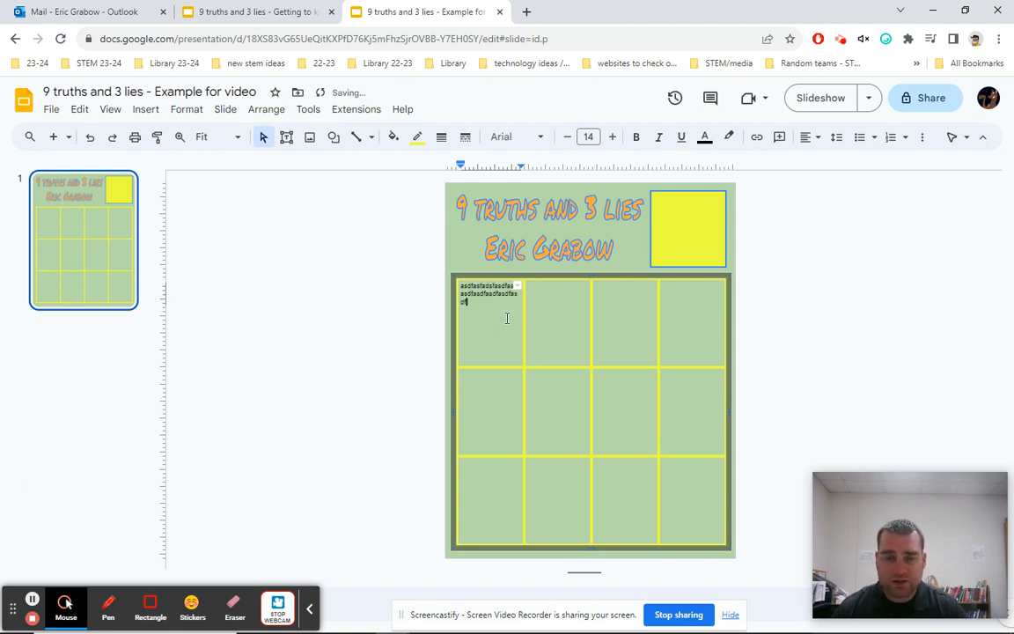
left_click_drag(508, 318, 460, 285)
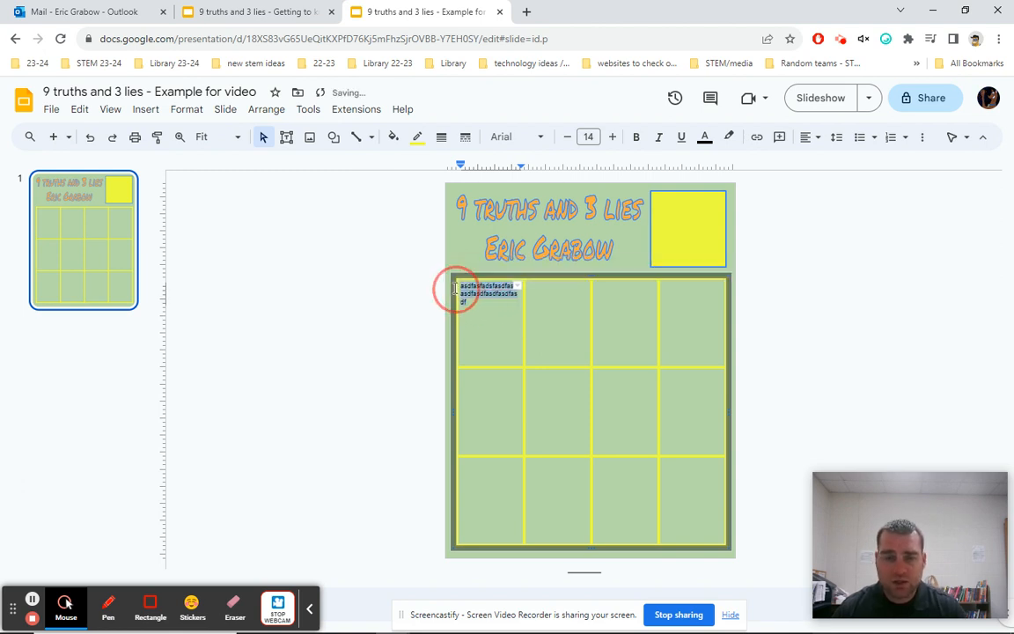
key("BackSpace")
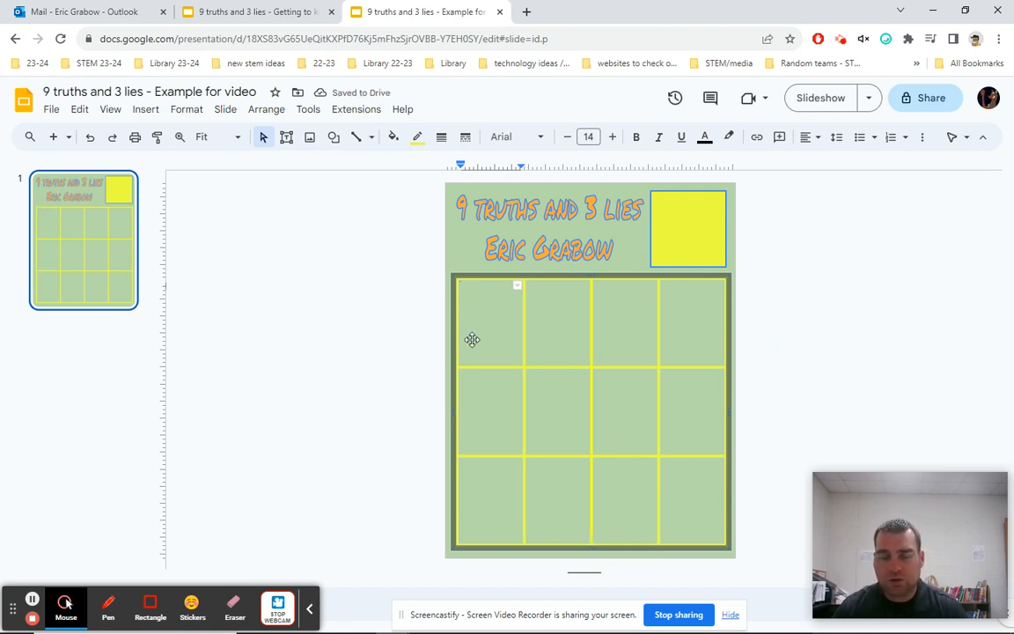
left_click_drag(496, 326, 706, 531)
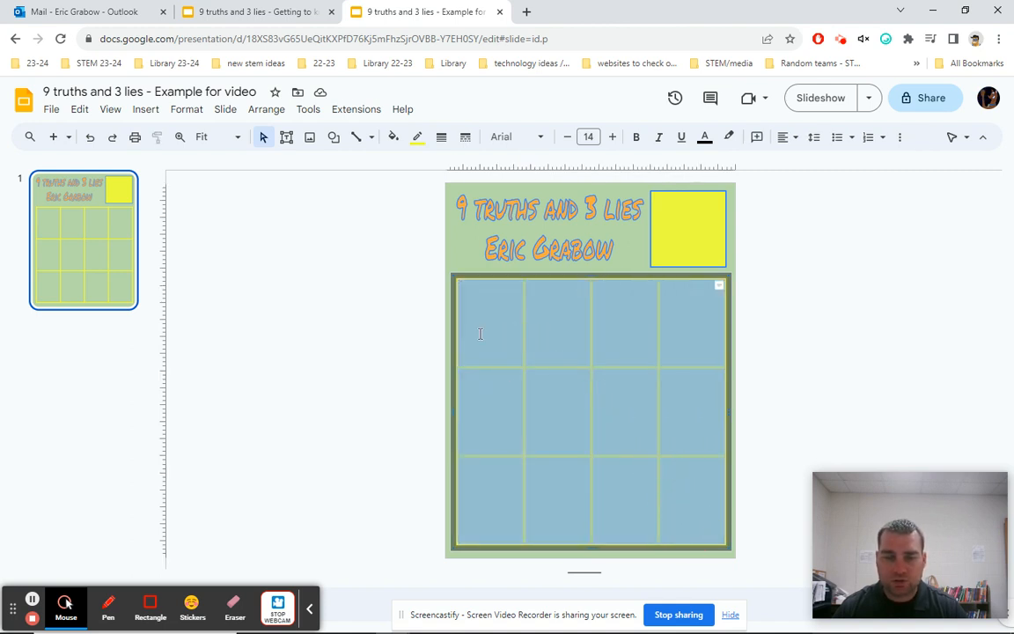
left_click(677, 501)
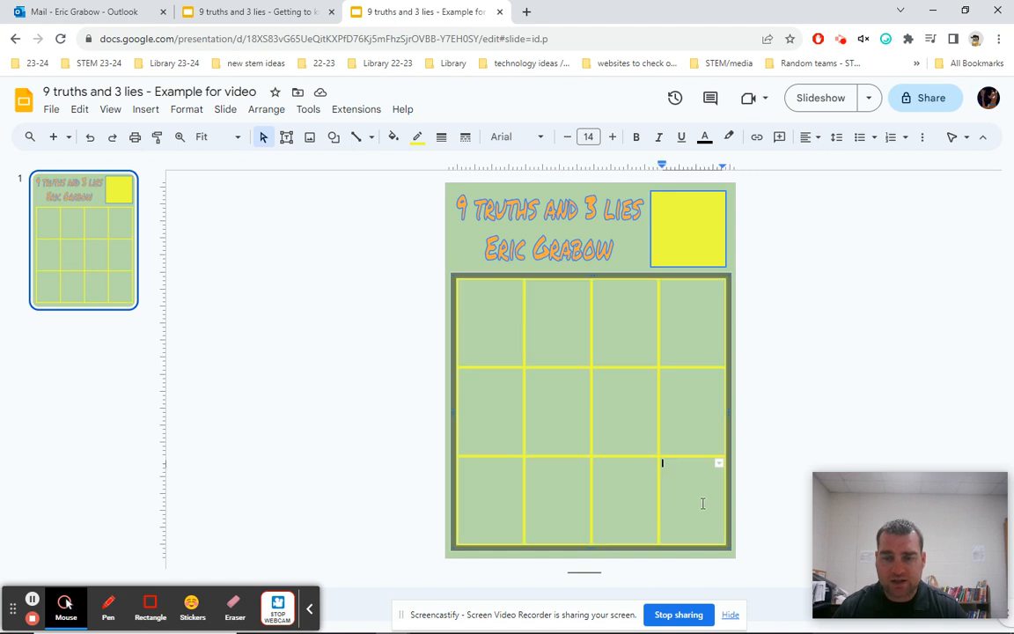
left_click_drag(661, 461, 471, 303)
left_click(471, 303)
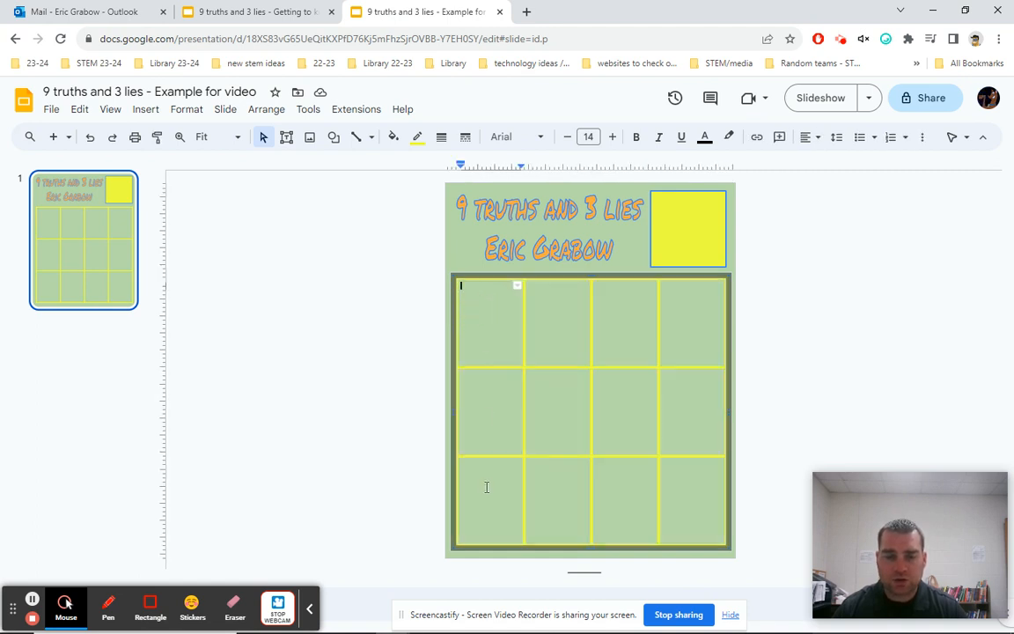
left_click_drag(516, 461, 707, 313)
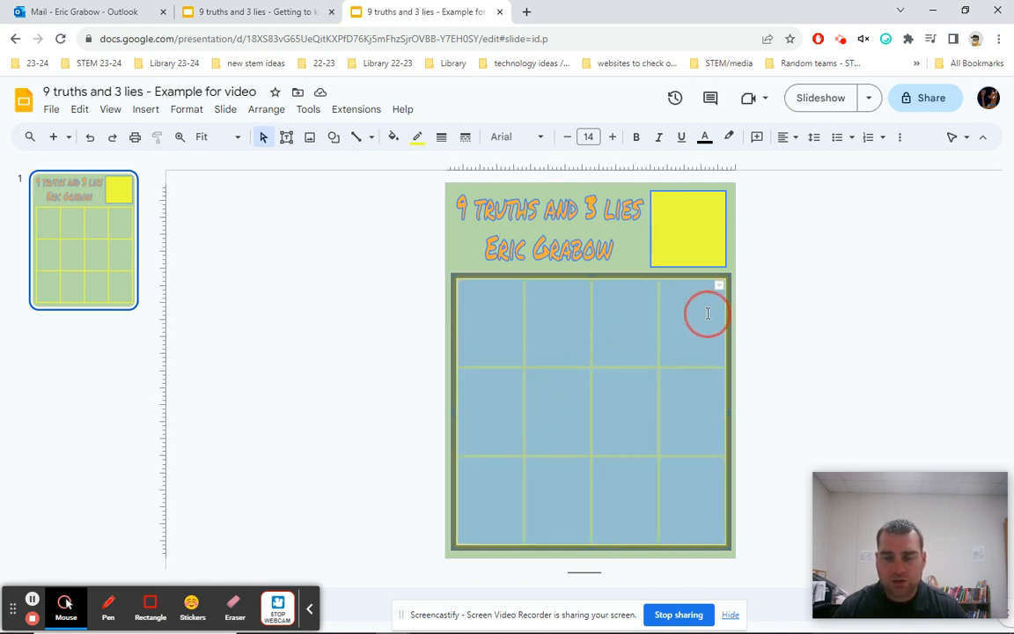
left_click(457, 317)
left_click(484, 317)
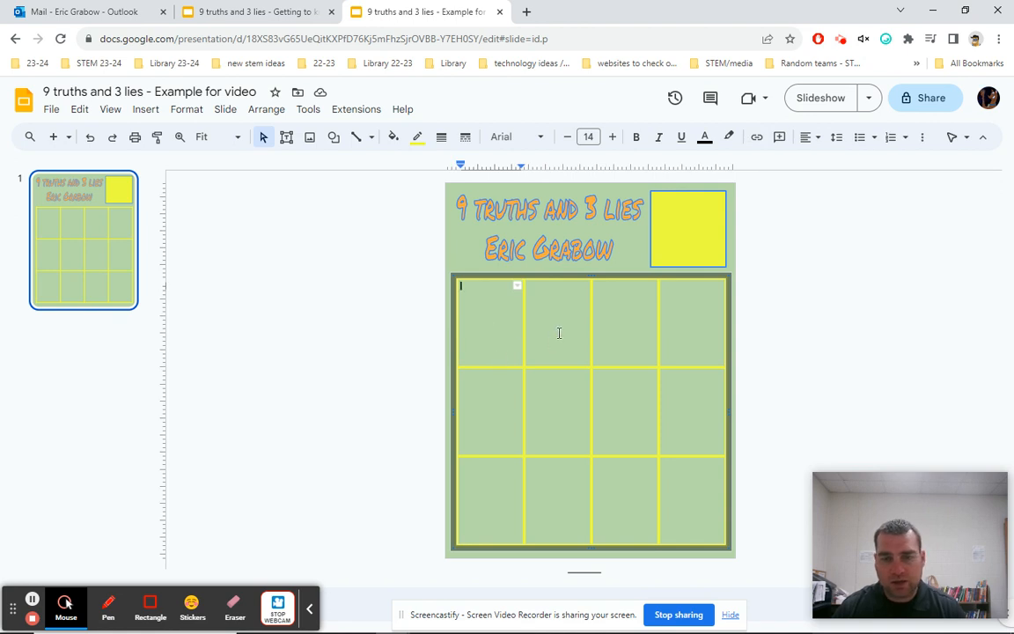
left_click_drag(558, 332, 685, 336)
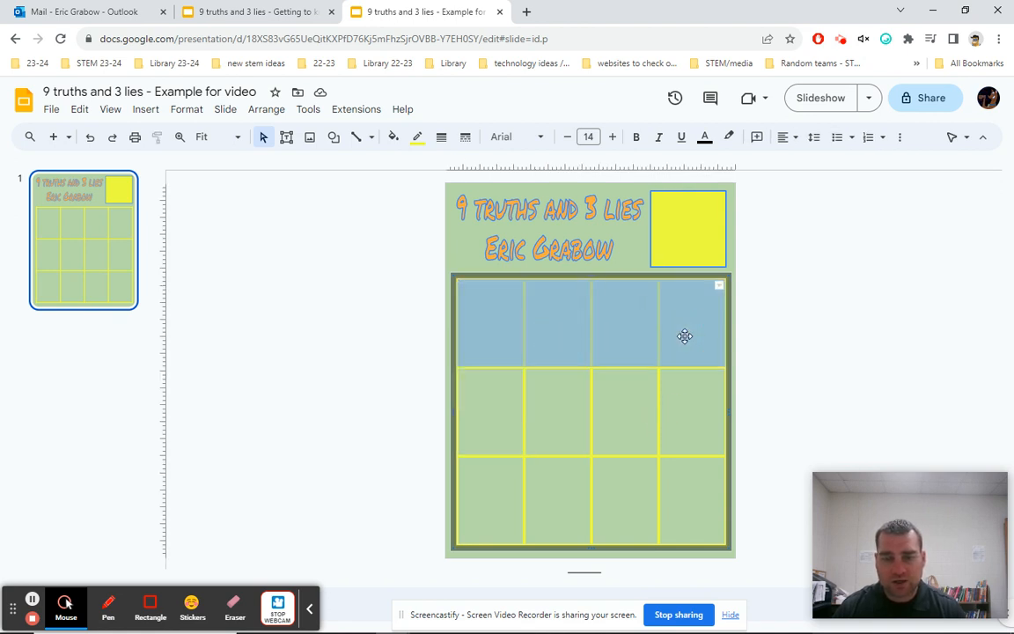
left_click(684, 416)
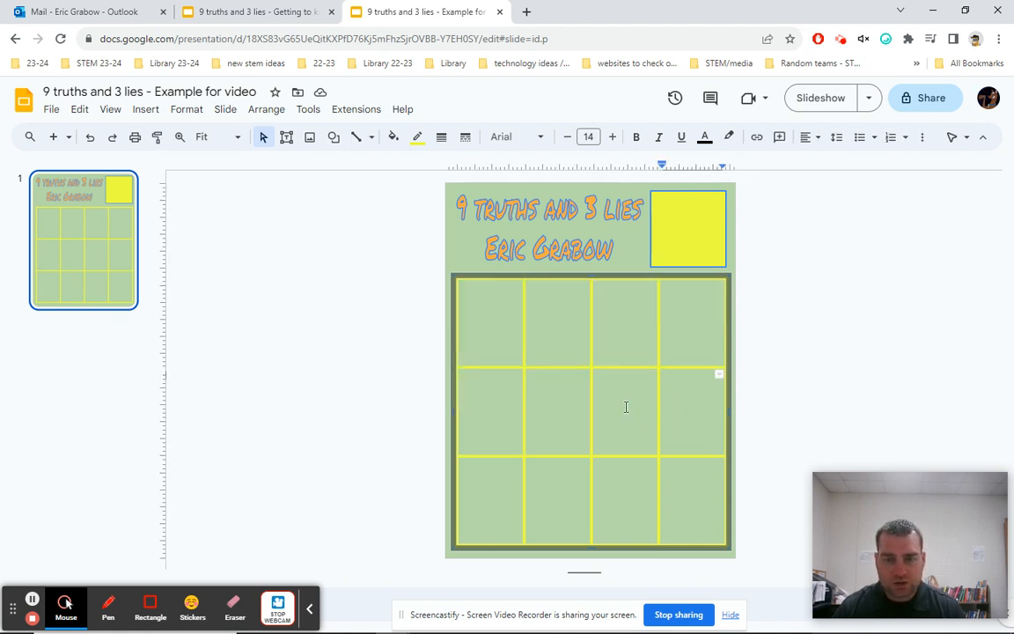
left_click_drag(626, 407, 683, 508)
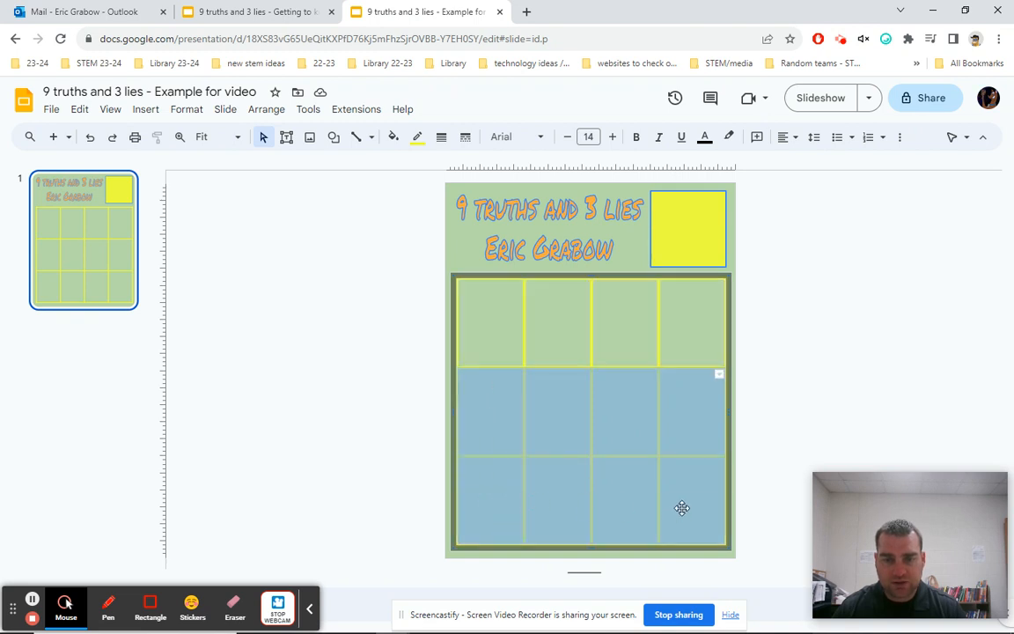
left_click(495, 334)
Select all twelve table cells and set their text to the Oswald font at size 20
left_click_drag(480, 310, 691, 523)
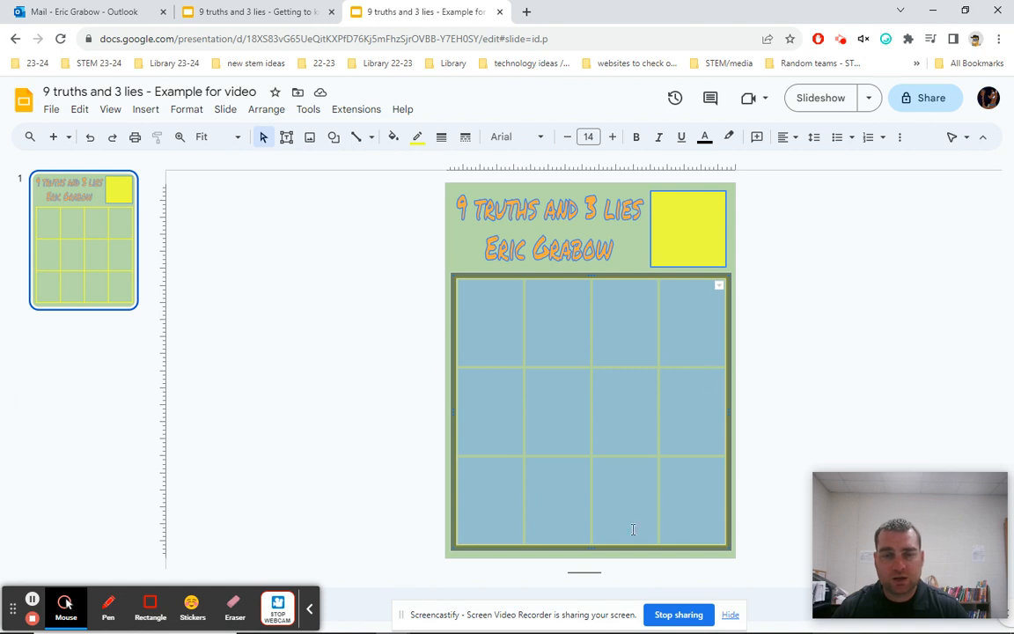
left_click(539, 137)
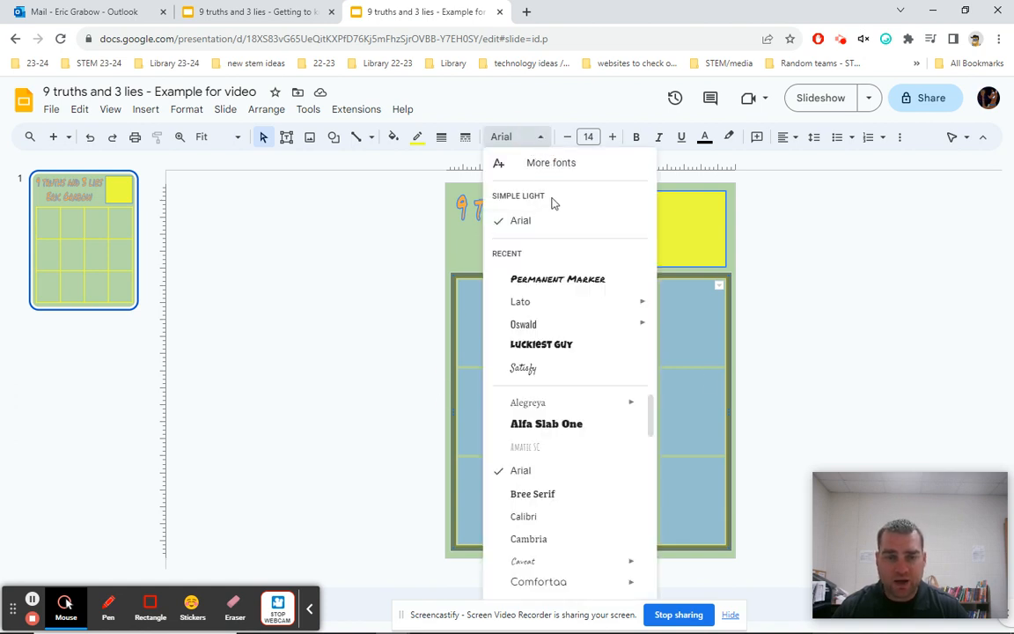
mouse_move(560, 328)
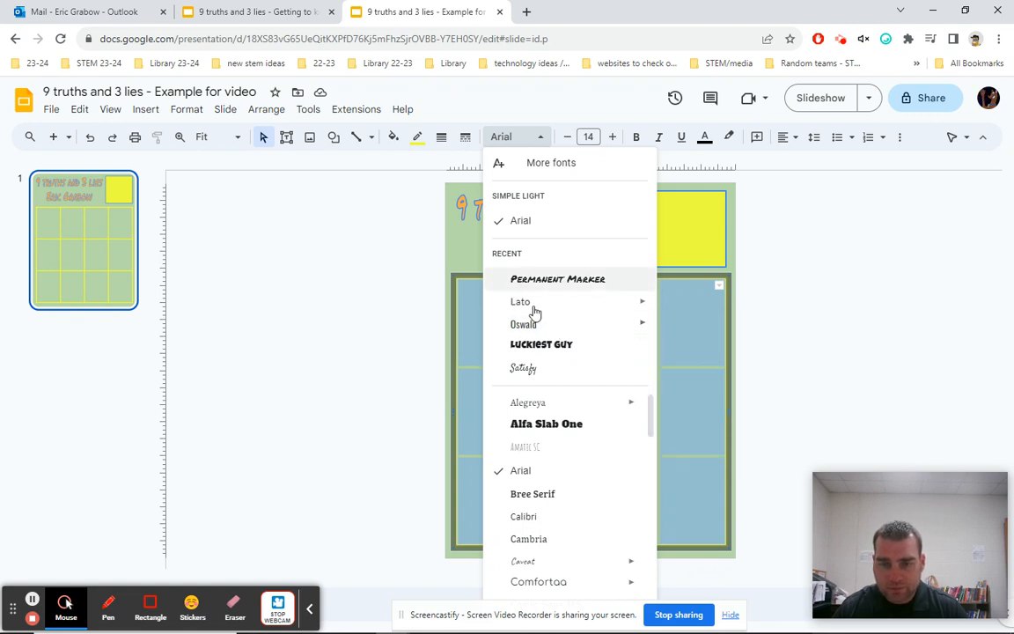
left_click(720, 426)
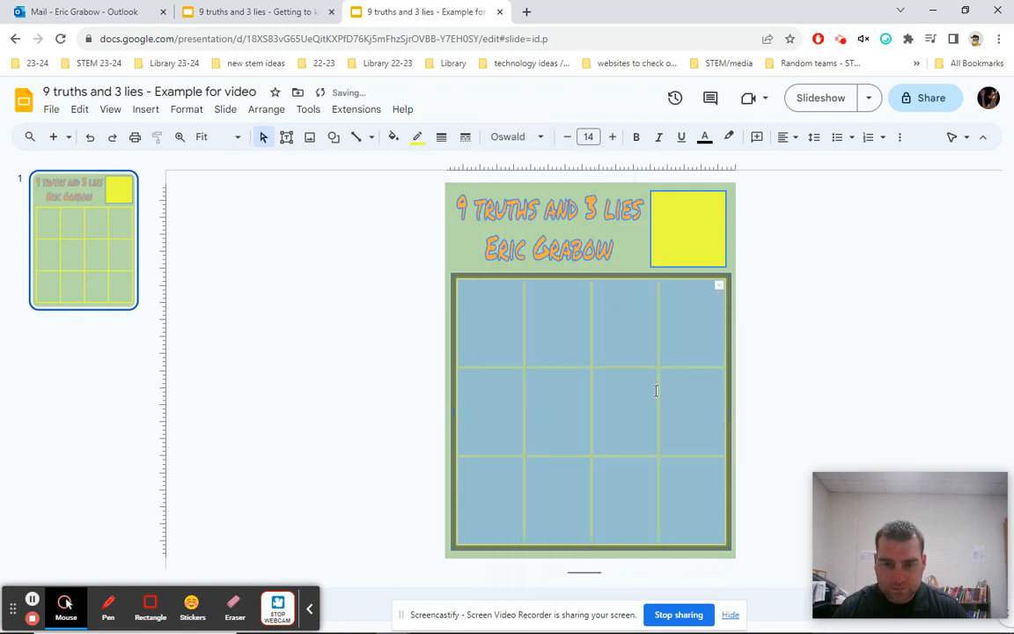
left_click(617, 139)
left_click(617, 138)
left_click(616, 139)
left_click(616, 138)
left_click(616, 138)
left_click(617, 138)
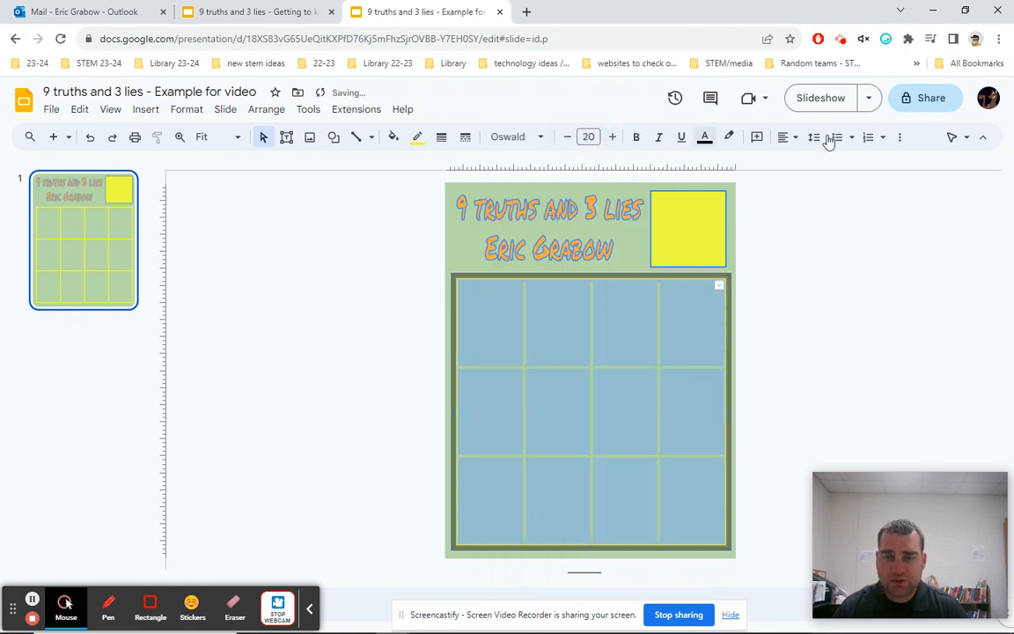
Center the text of the selected table cells both horizontally and vertically
left_click(783, 137)
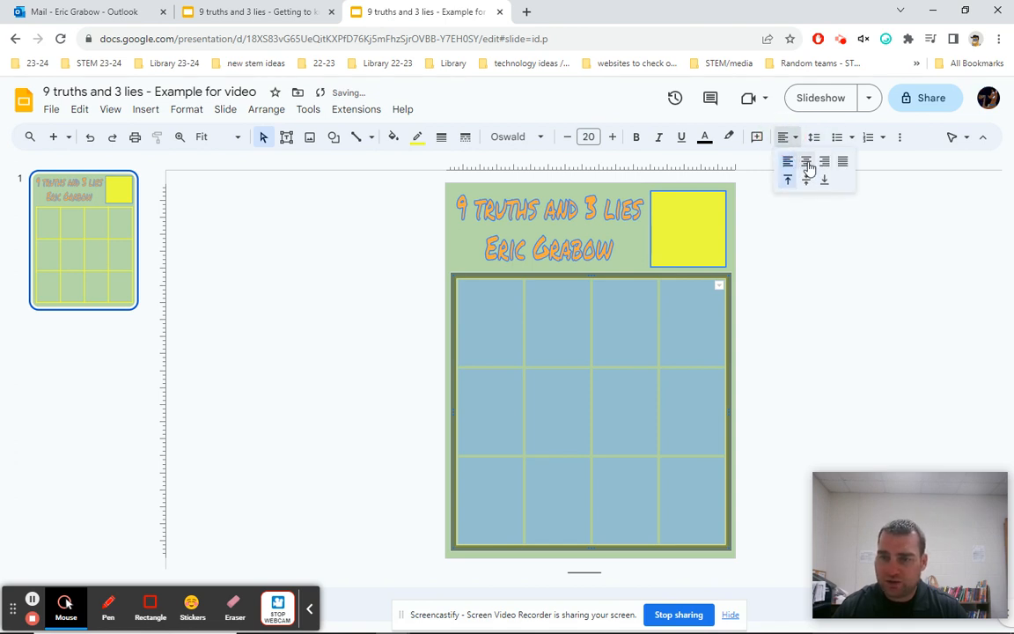
left_click(900, 138)
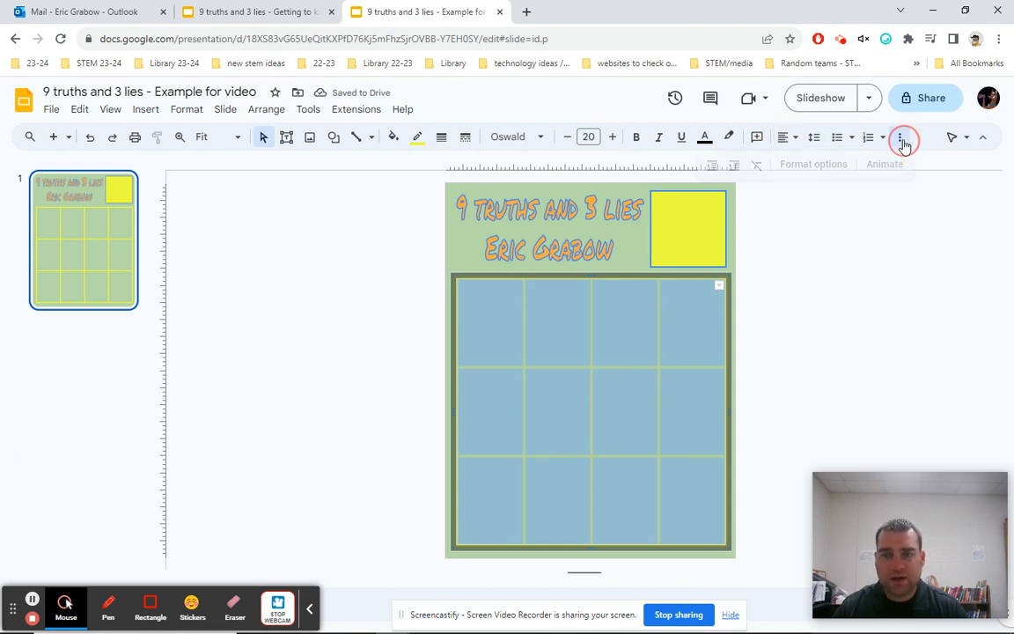
left_click(986, 141)
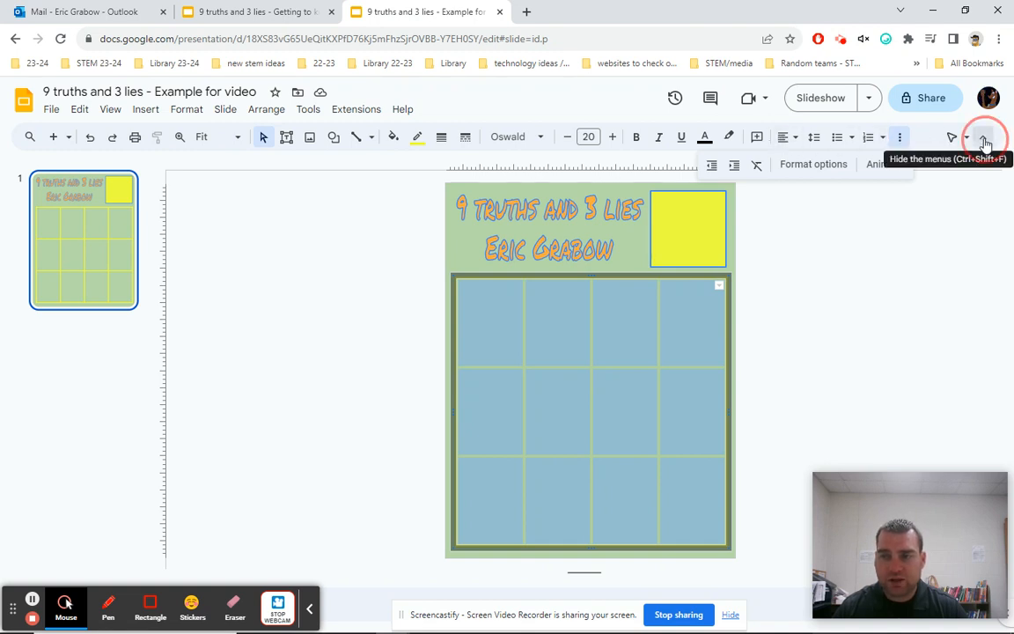
left_click(983, 94)
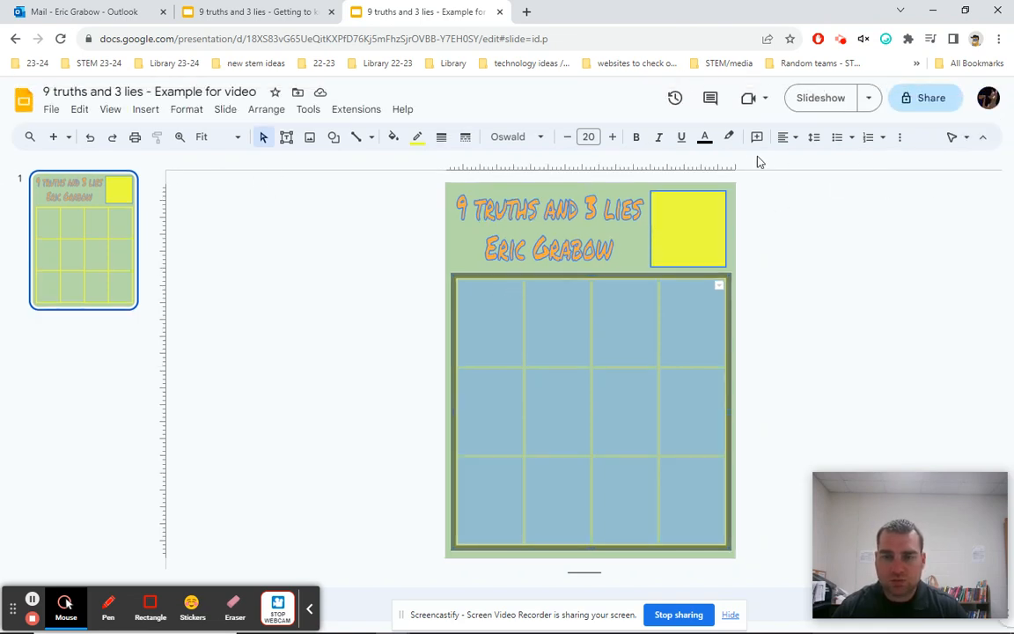
left_click(789, 137)
left_click(805, 162)
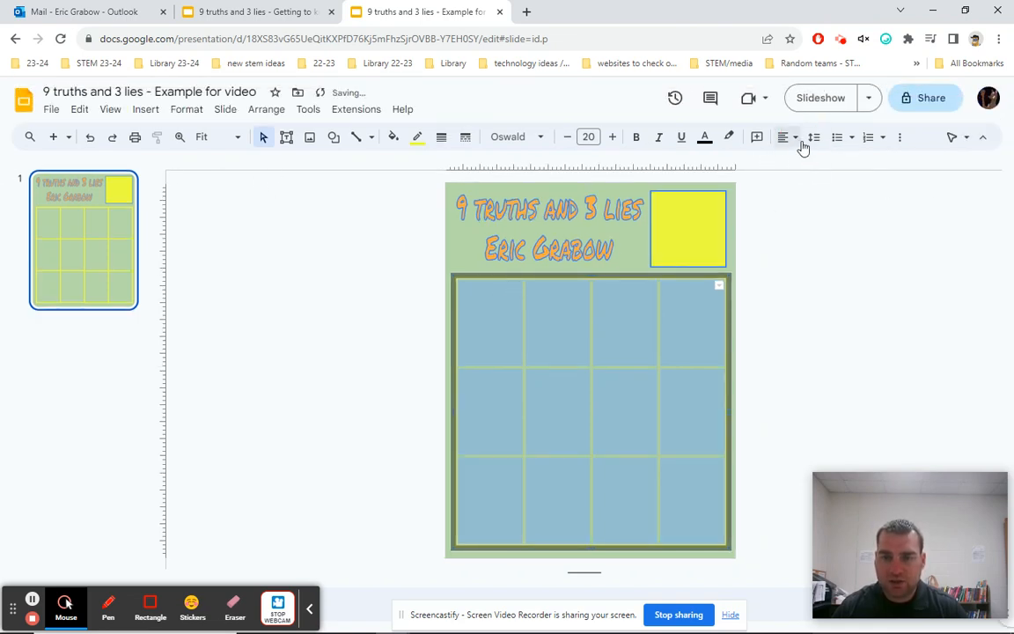
left_click(795, 138)
left_click(804, 181)
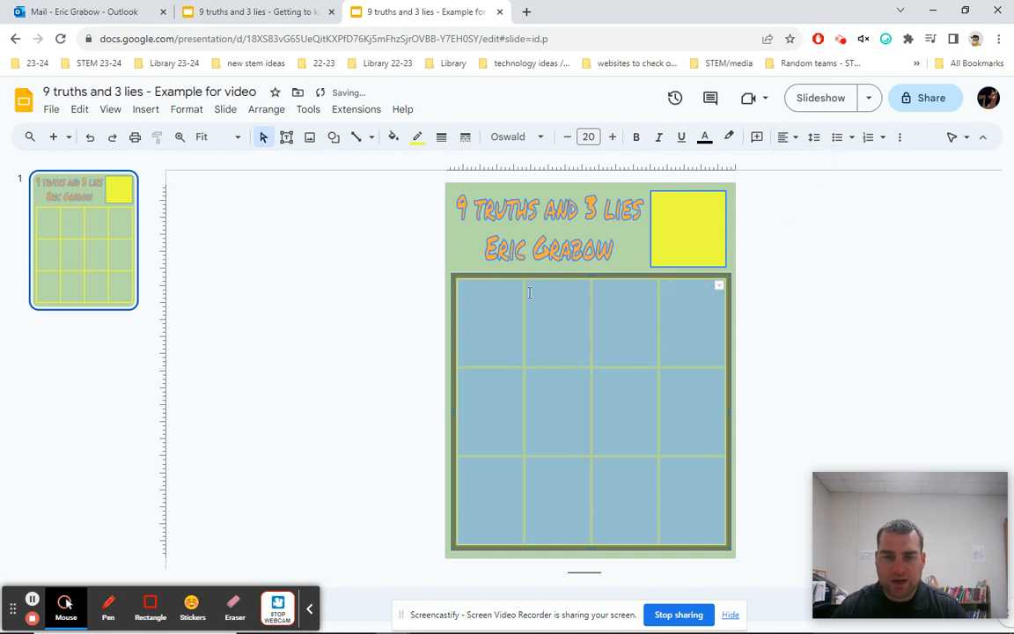
Enter "My favorite color is blue." in the table's first cell
left_click(474, 317)
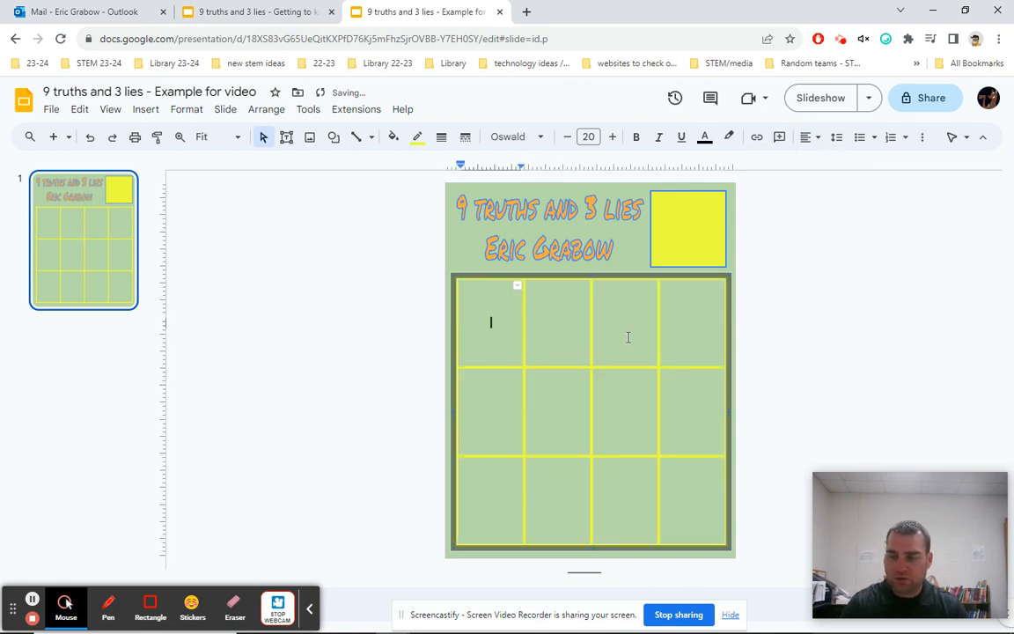
type("My favori")
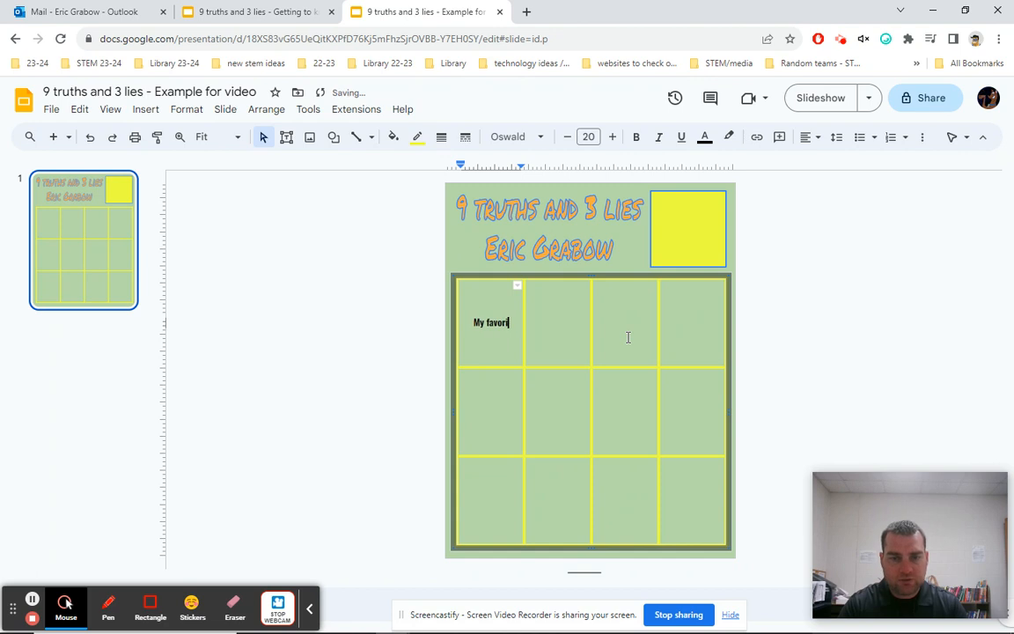
type("te color is blue")
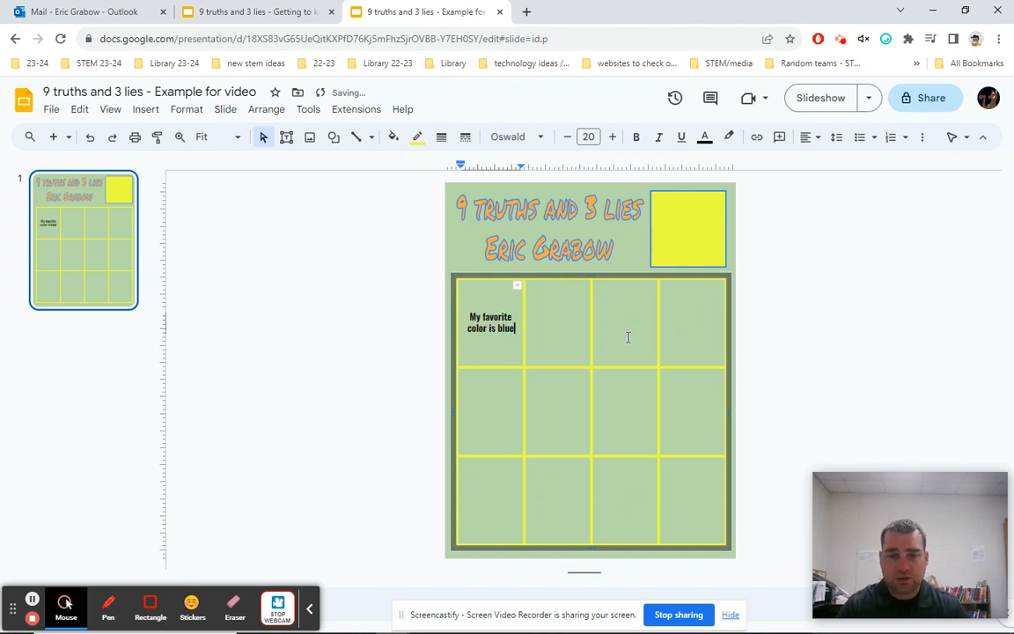
type(".")
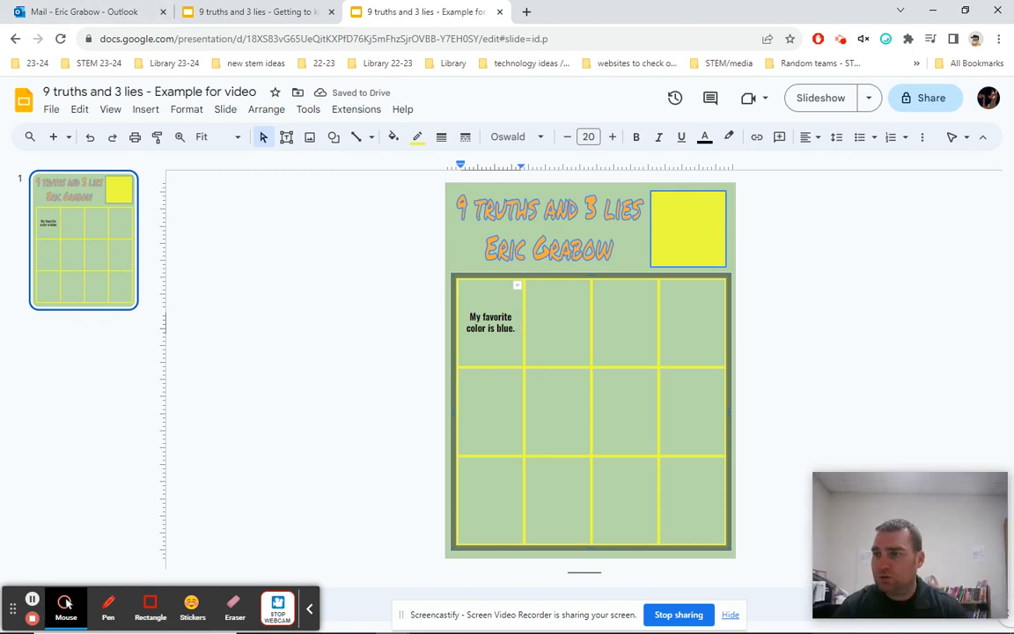
Switch to the Google Forms quiz, look over its list of truth-or-lie statements, and return to the example slide
left_click_drag(568, 1, 442, 6)
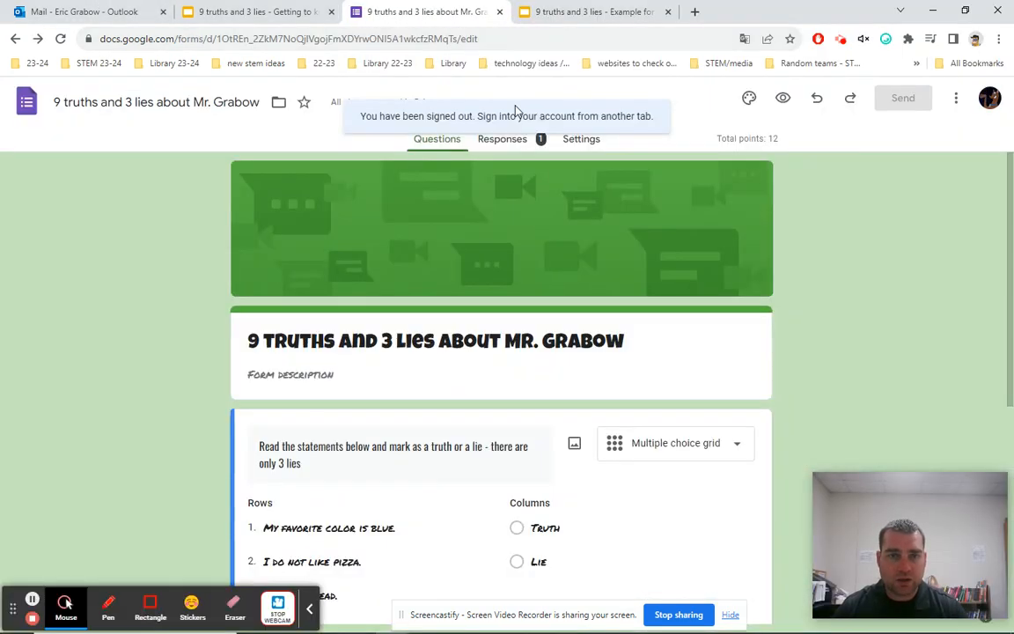
scroll(454, 478, "down", 4)
scroll(455, 479, "down", 3)
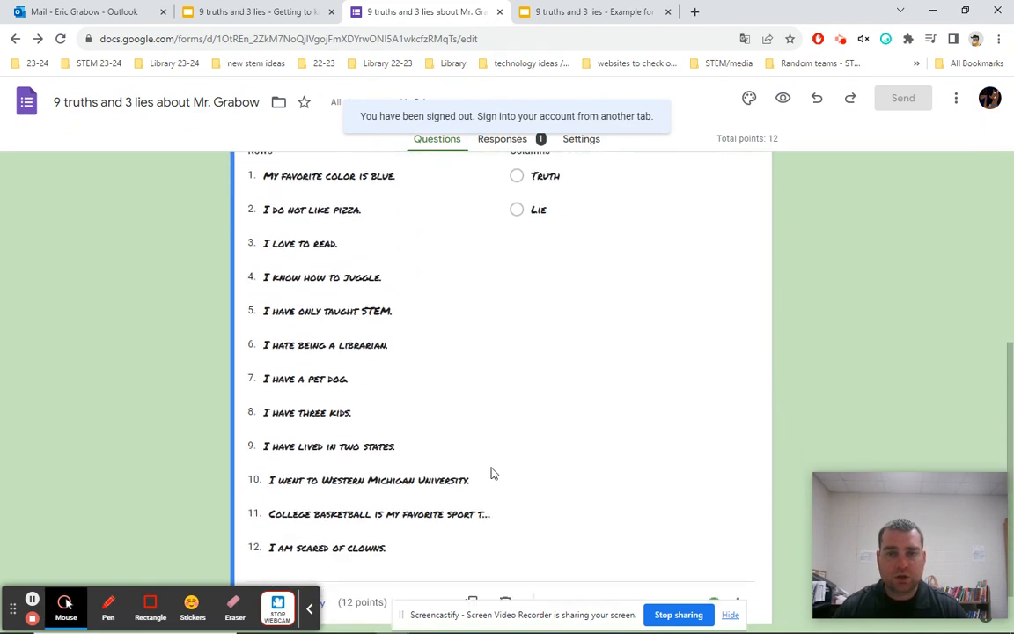
scroll(491, 471, "up", 3)
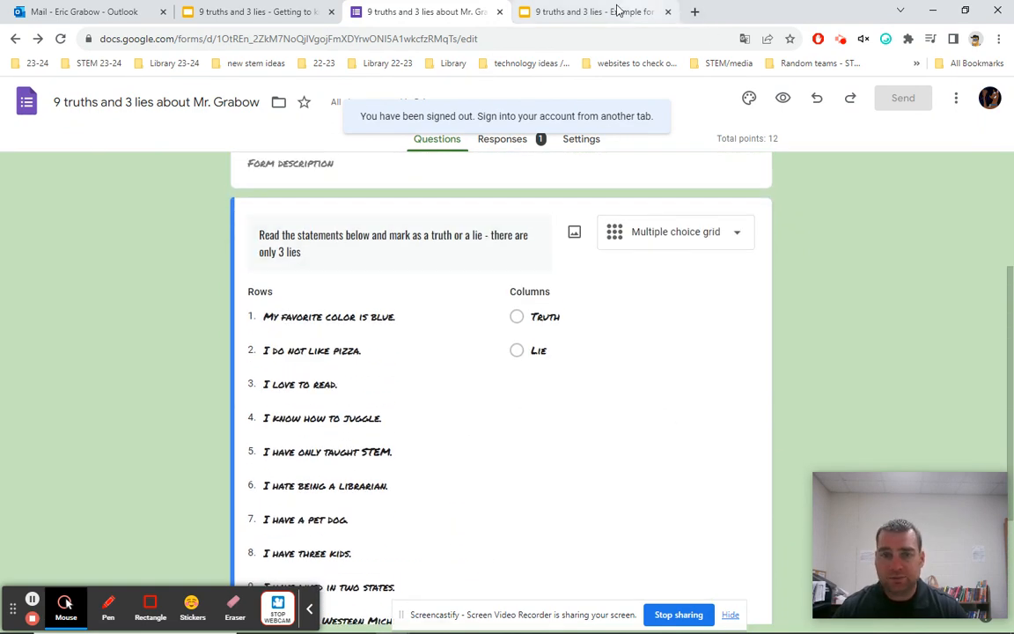
left_click(537, 11)
left_click(414, 12)
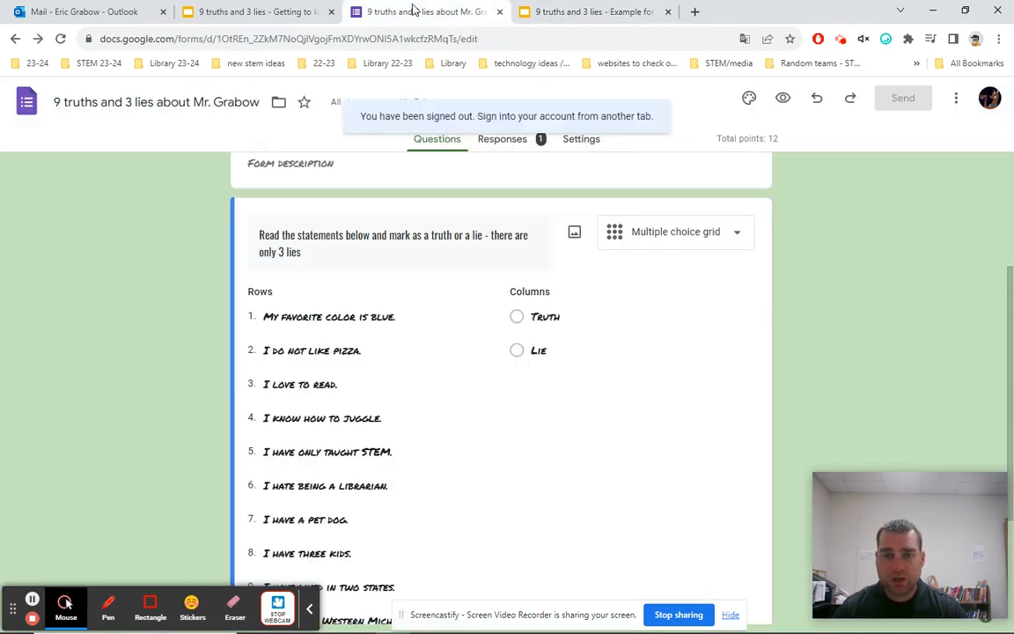
left_click(578, 9)
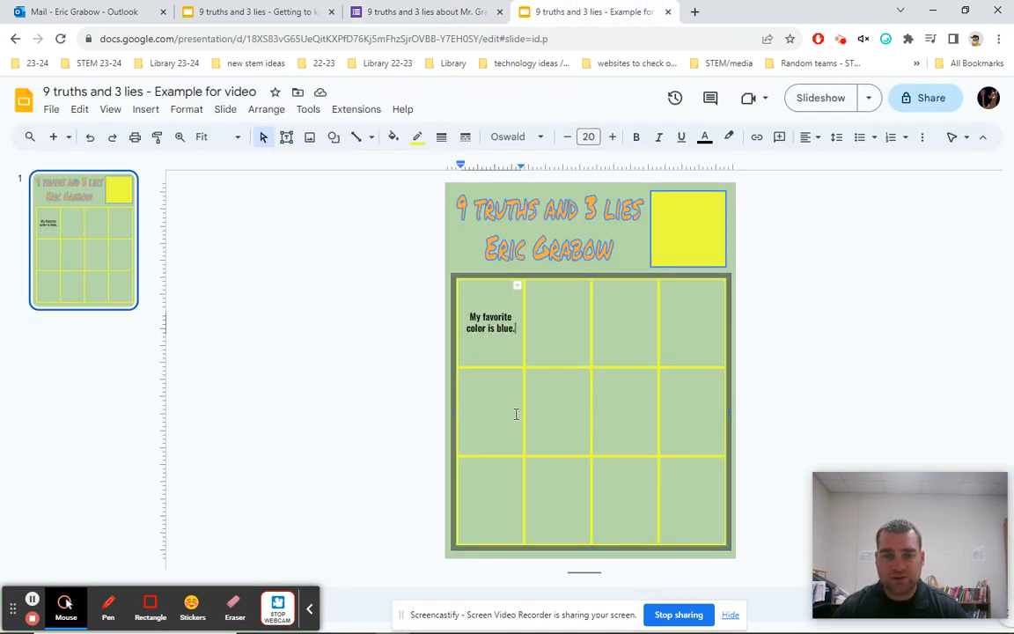
Correct the statement in the table's last cell to read "I am scared of clowns."
left_click(32, 599)
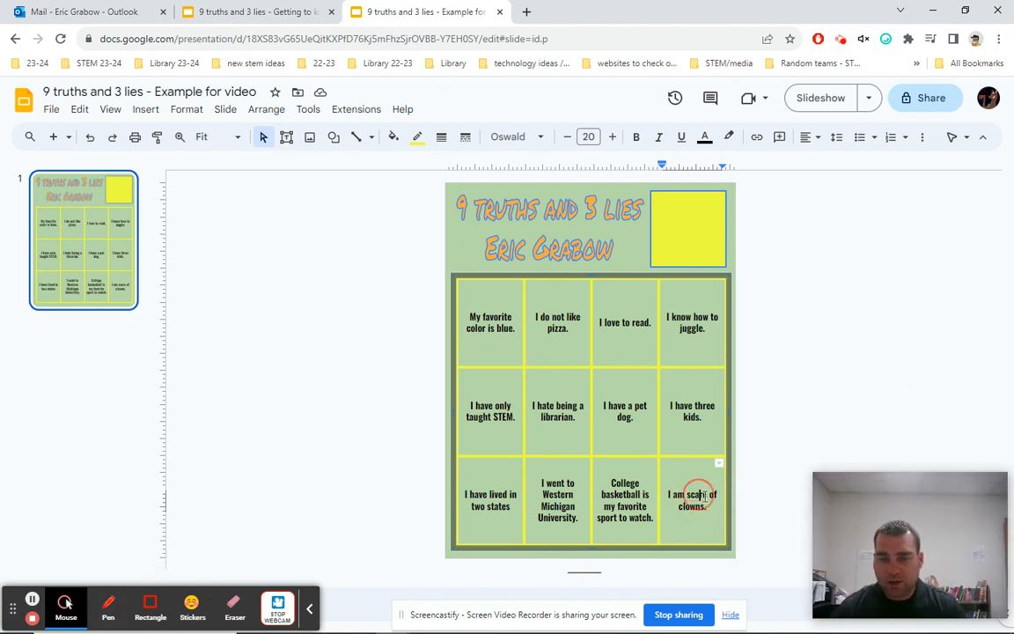
type("d")
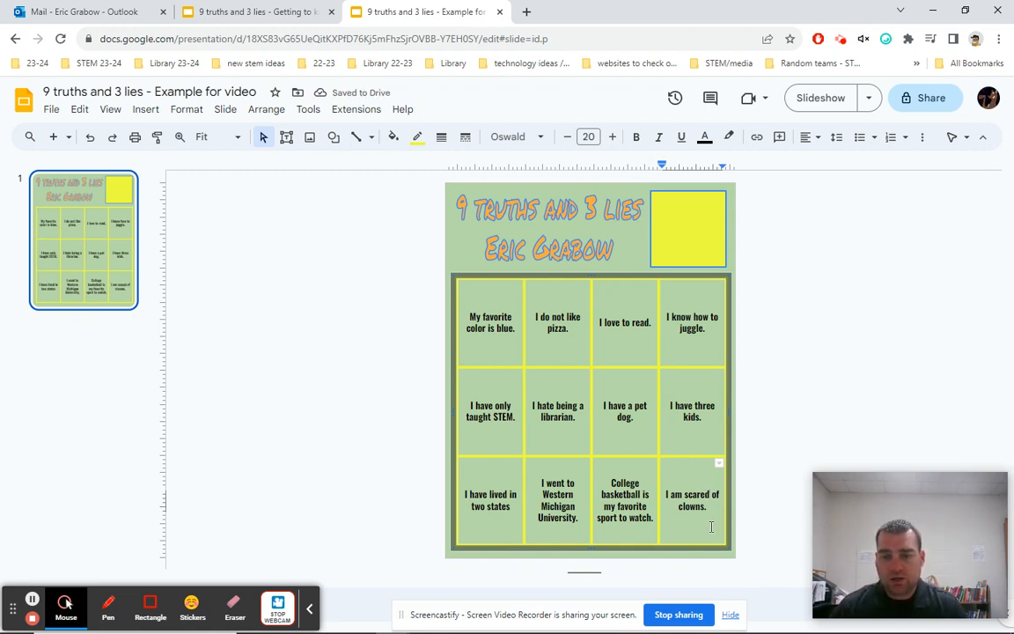
Select all the filled cells of the table
left_click_drag(712, 527, 464, 297)
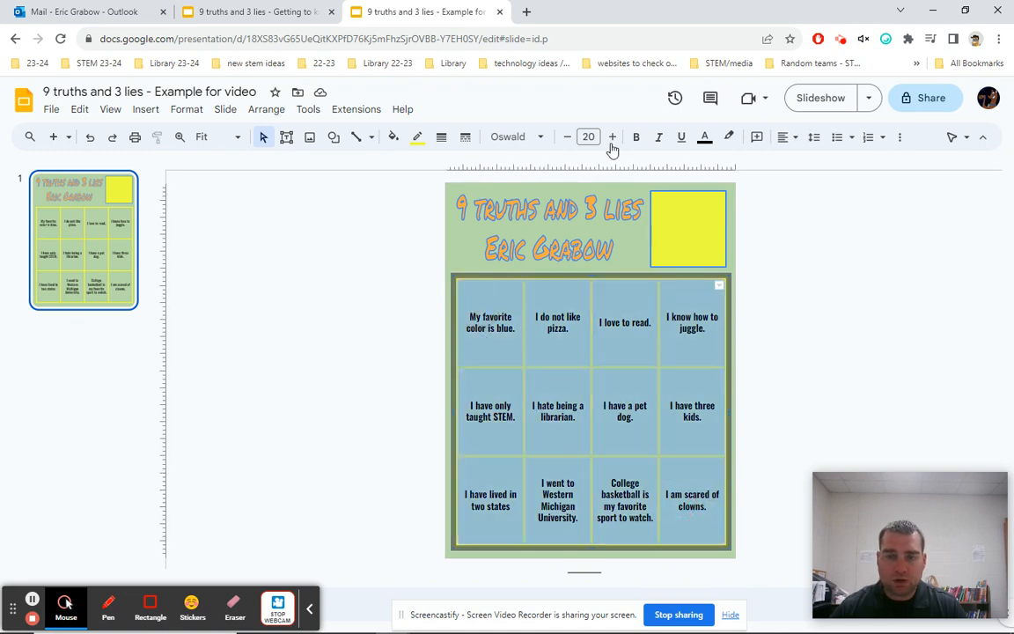